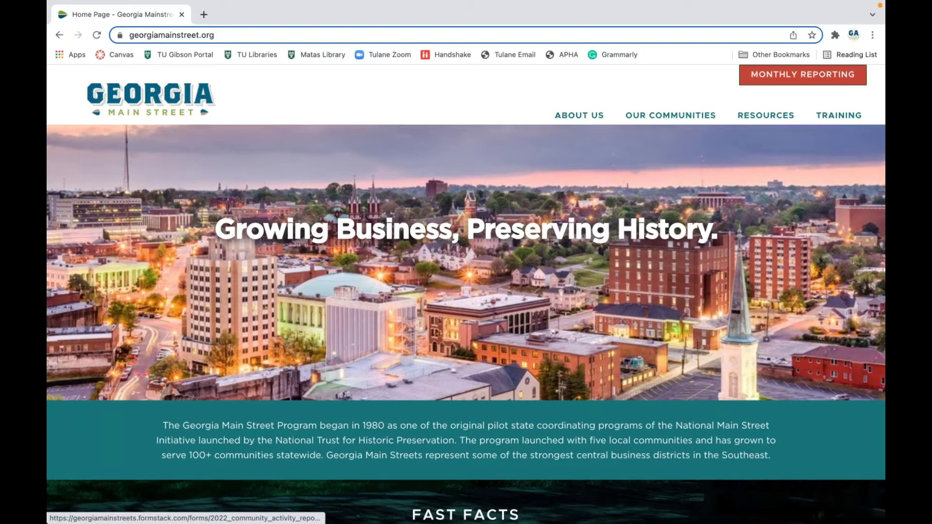
- Open the monthly reporting form from the Georgia Main Street website and select Acworth as the Main Street community reporting
{"action": "left_click", "coordinate": [804, 73]}
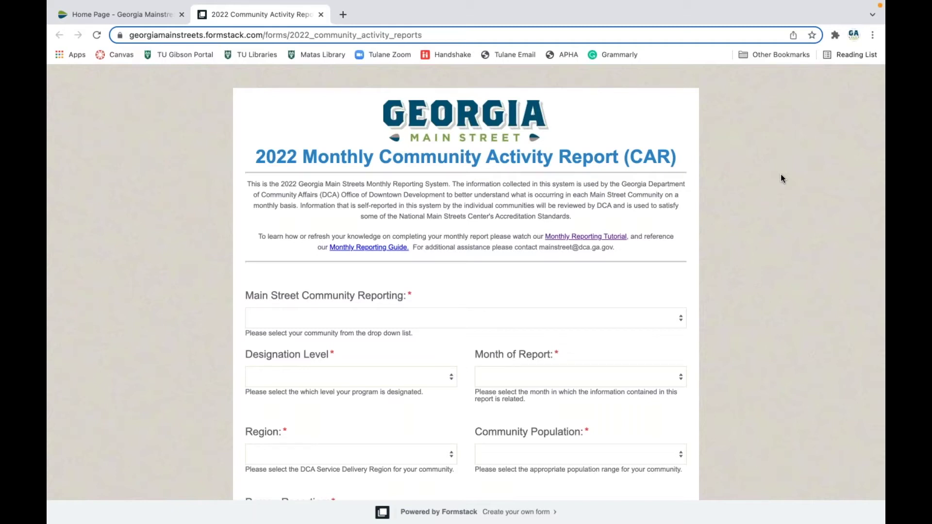
{"action": "scroll", "coordinate": [781, 175], "scroll_direction": "down", "scroll_amount": 2}
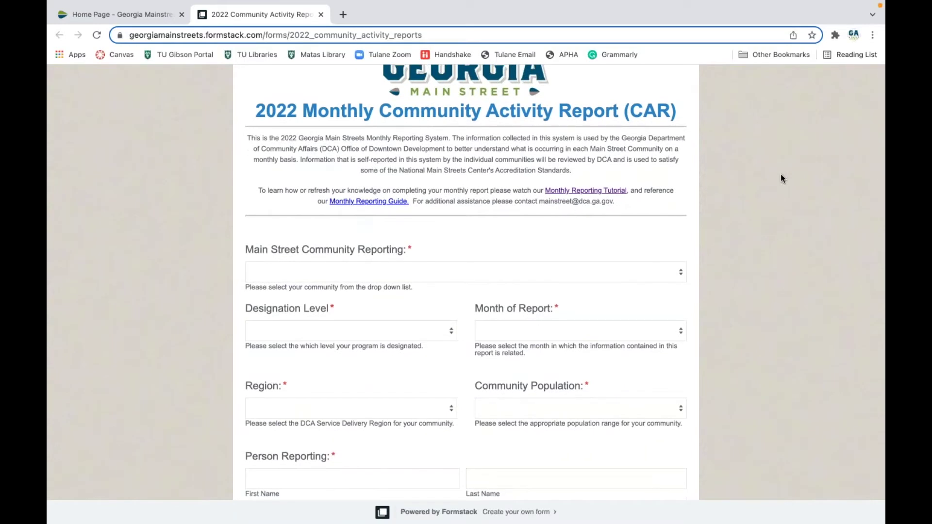
{"action": "scroll", "coordinate": [781, 177], "scroll_direction": "up", "scroll_amount": 1}
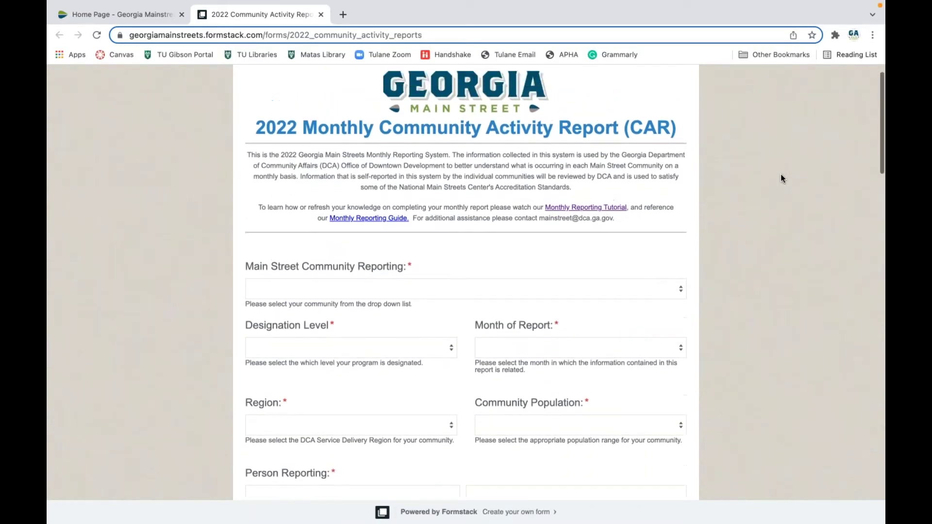
{"action": "scroll", "coordinate": [781, 178], "scroll_direction": "down", "scroll_amount": 6}
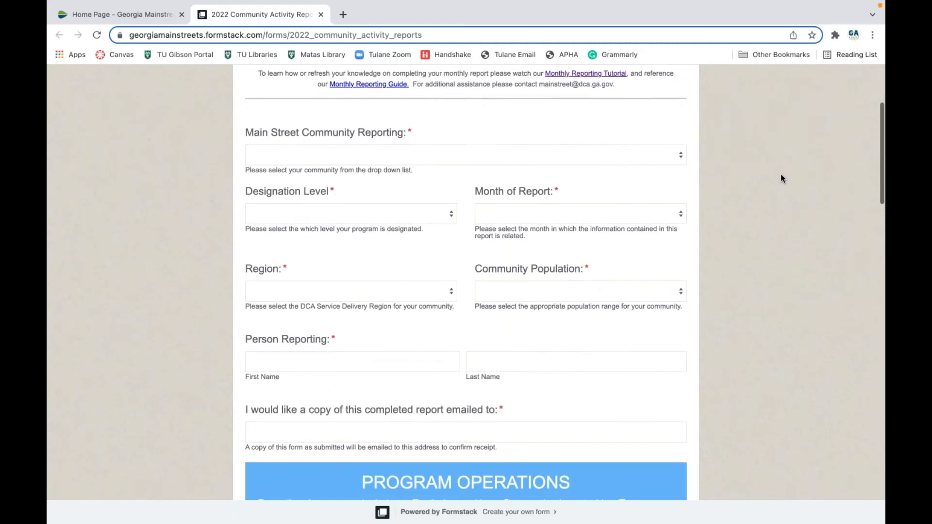
{"action": "left_click", "coordinate": [656, 145]}
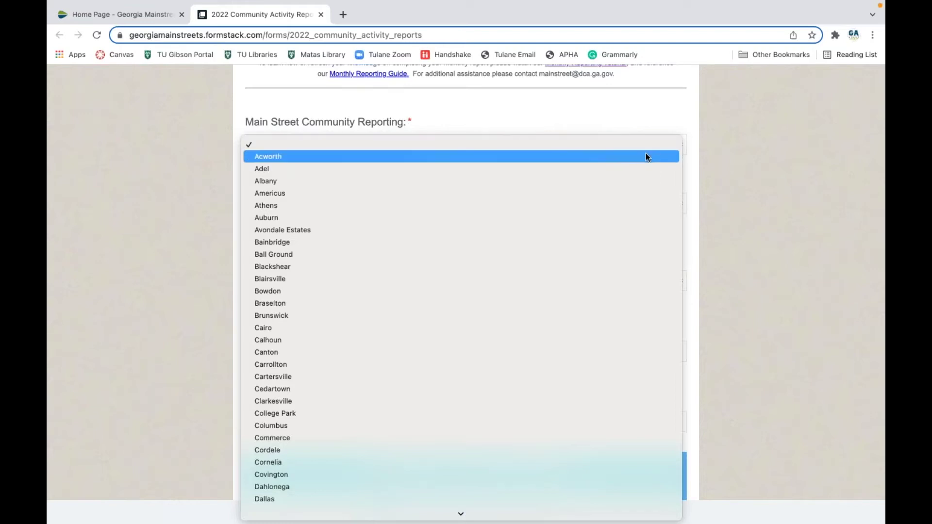
{"action": "left_click", "coordinate": [646, 156]}
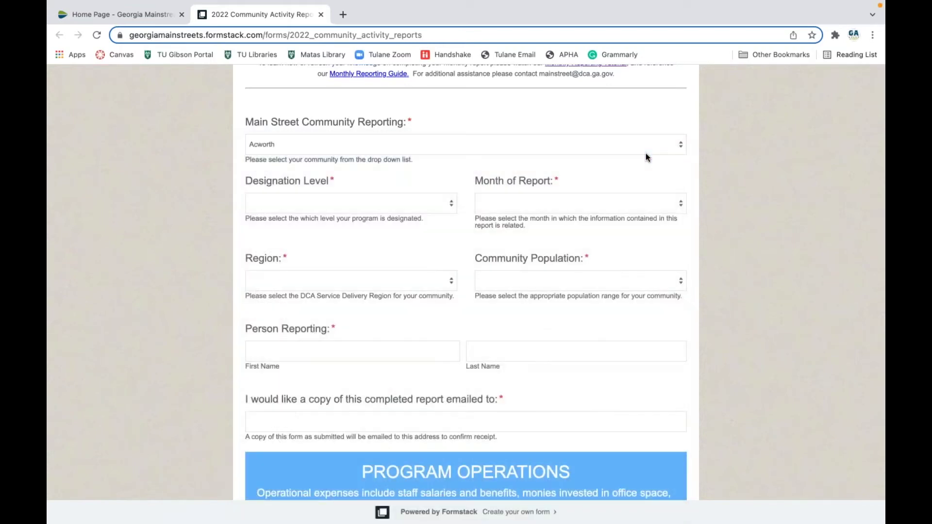
- Set the designation level to GEMS and the month of report to January
{"action": "left_click", "coordinate": [447, 208]}
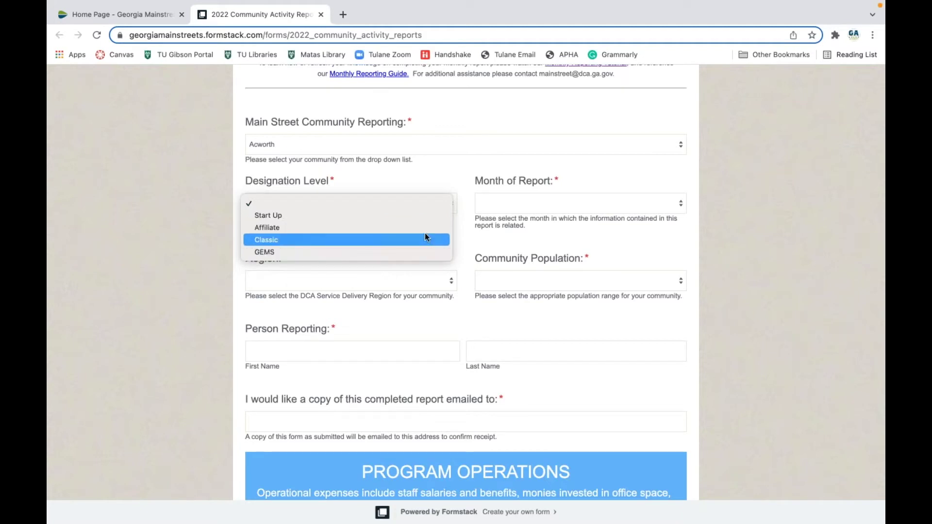
{"action": "left_click", "coordinate": [420, 252]}
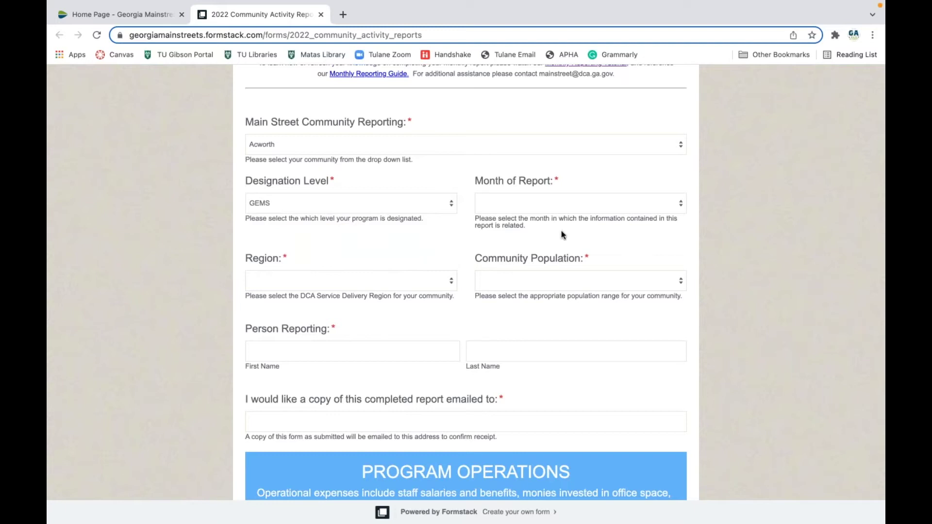
{"action": "left_click", "coordinate": [612, 205]}
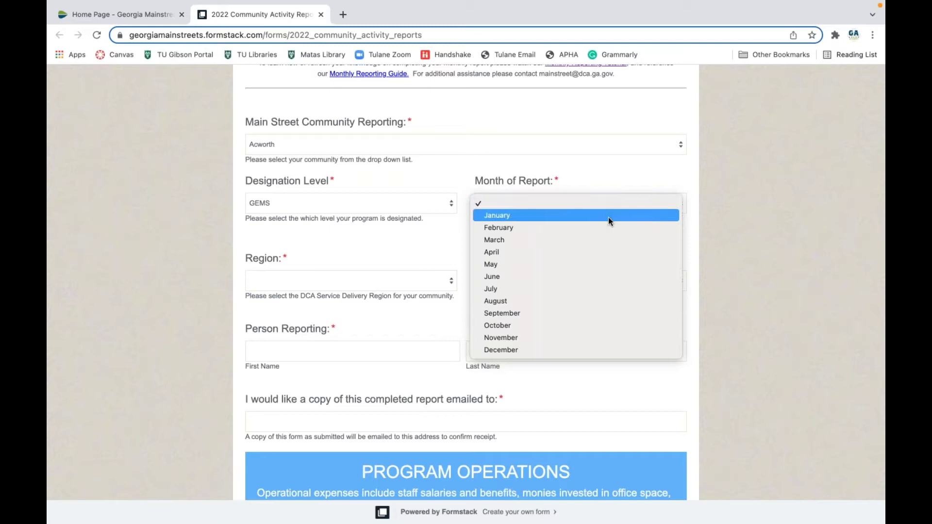
{"action": "left_click", "coordinate": [610, 221]}
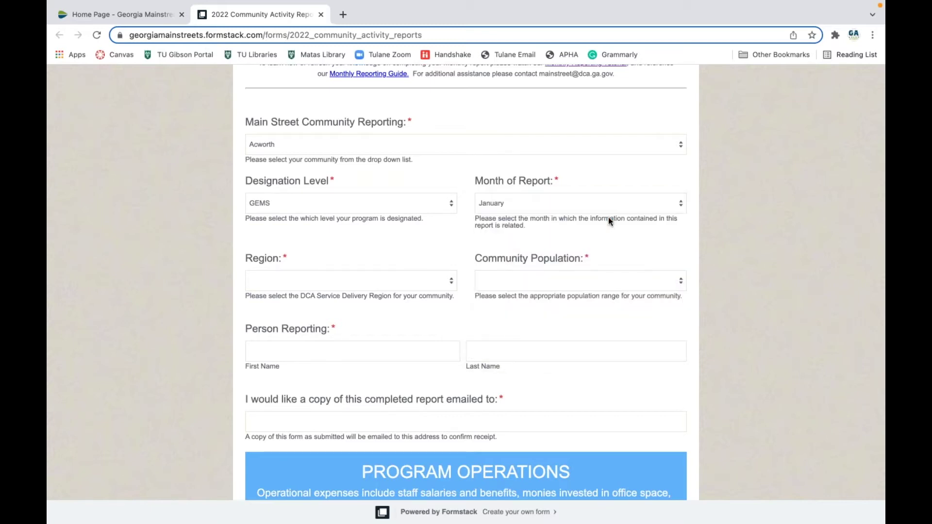
- Set the region to Region 3 and the community population to 10,001 to 20,000
{"action": "left_click", "coordinate": [438, 286]}
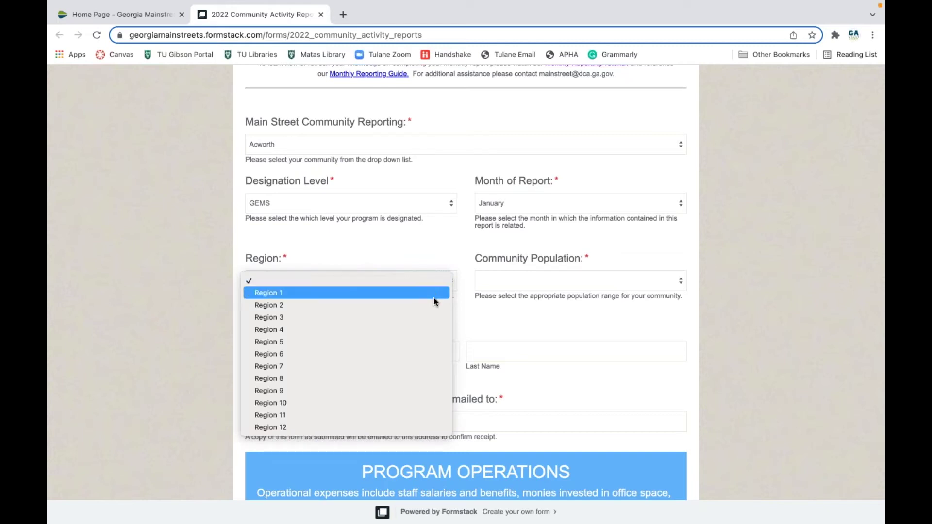
{"action": "left_click", "coordinate": [434, 317]}
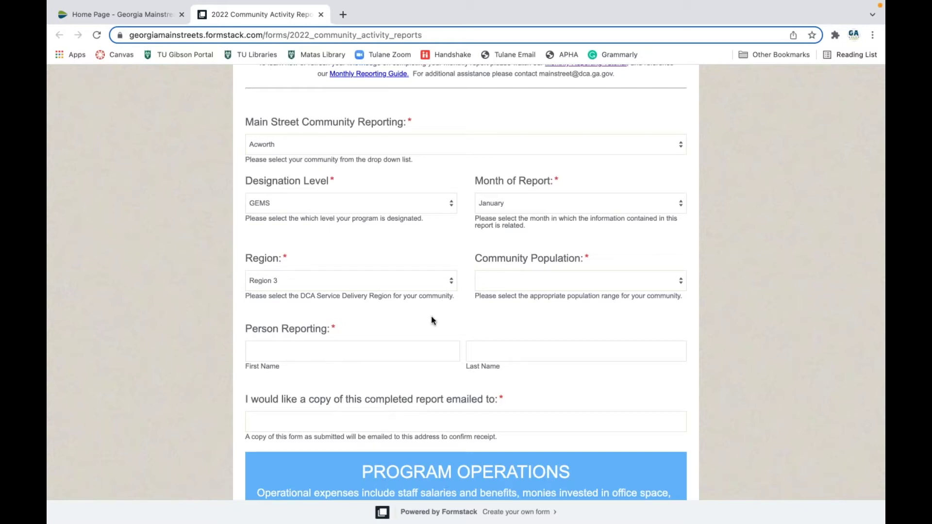
{"action": "left_click", "coordinate": [535, 282]}
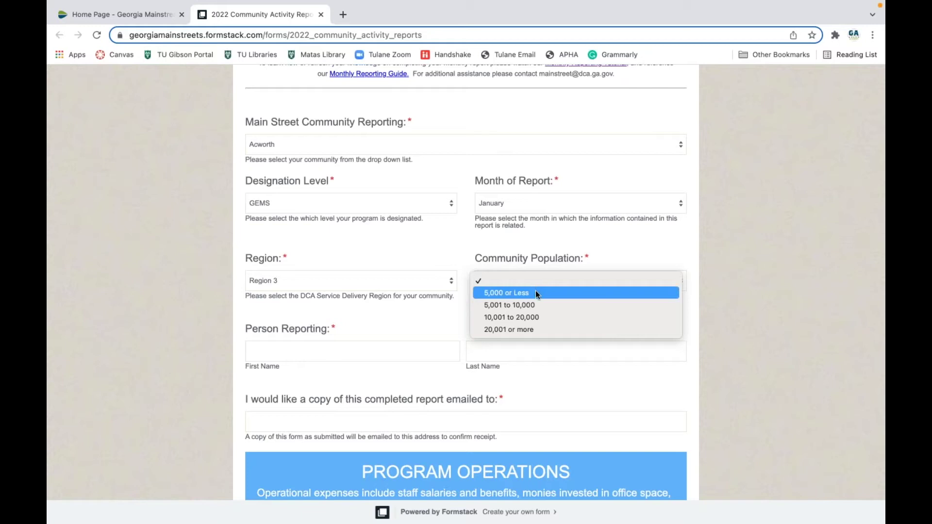
{"action": "left_click", "coordinate": [542, 318]}
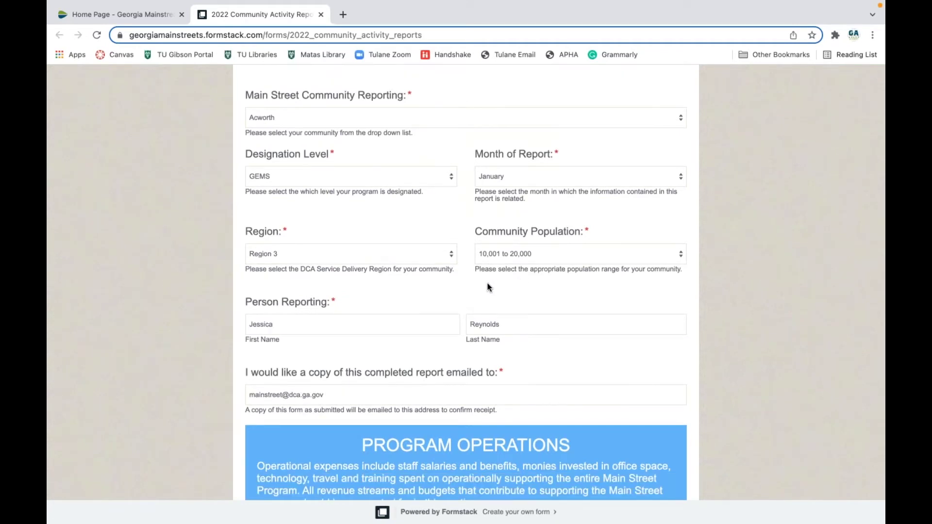
- Review the Person Reporting and report-copy email fields and the Program Operations instructions and questions
{"action": "scroll", "coordinate": [488, 286], "scroll_direction": "down", "scroll_amount": 2}
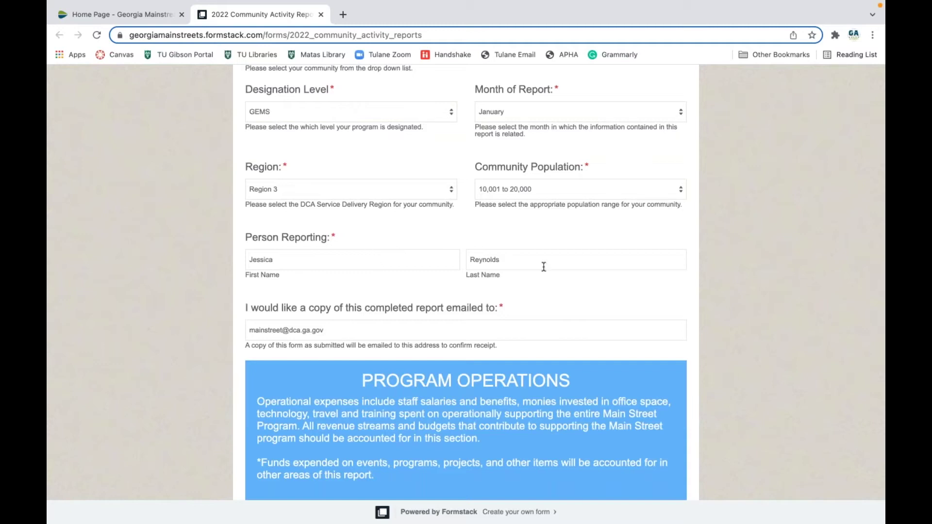
{"action": "scroll", "coordinate": [548, 294], "scroll_direction": "down", "scroll_amount": 2}
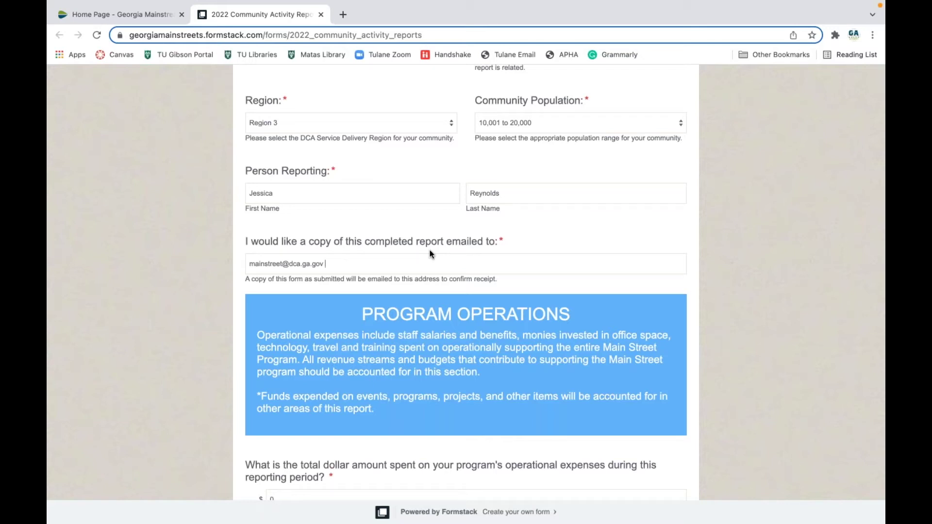
{"action": "left_click", "coordinate": [407, 265]}
{"action": "scroll", "coordinate": [466, 282], "scroll_direction": "down", "scroll_amount": 1}
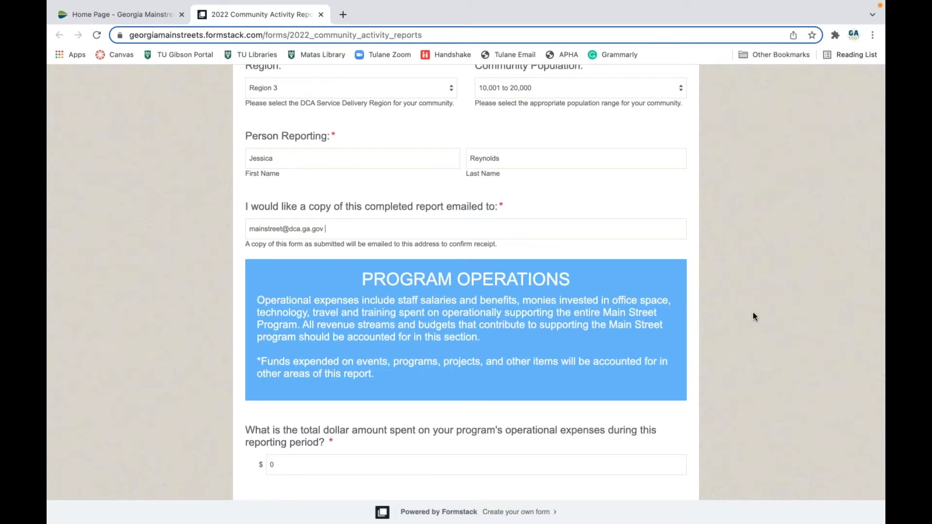
{"action": "scroll", "coordinate": [753, 314], "scroll_direction": "down", "scroll_amount": 4}
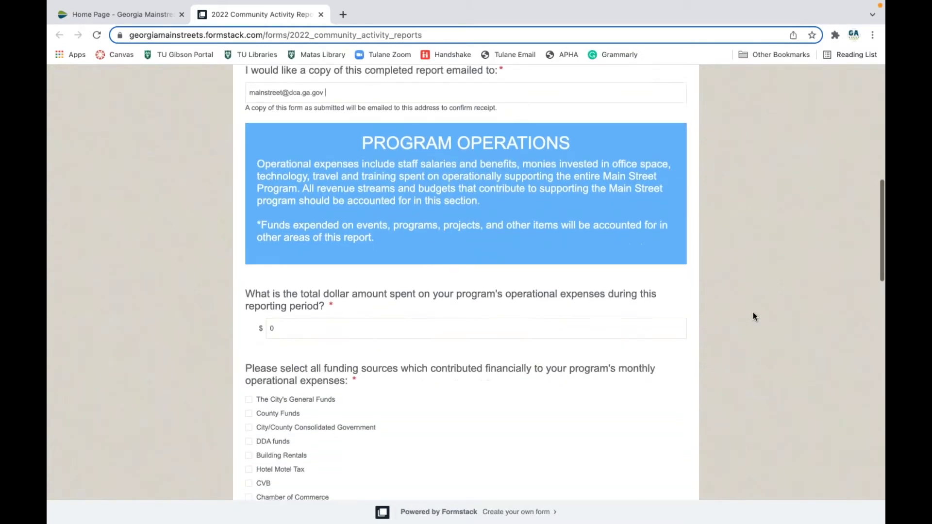
{"action": "scroll", "coordinate": [753, 316], "scroll_direction": "down", "scroll_amount": 1}
{"action": "scroll", "coordinate": [753, 315], "scroll_direction": "down", "scroll_amount": 1}
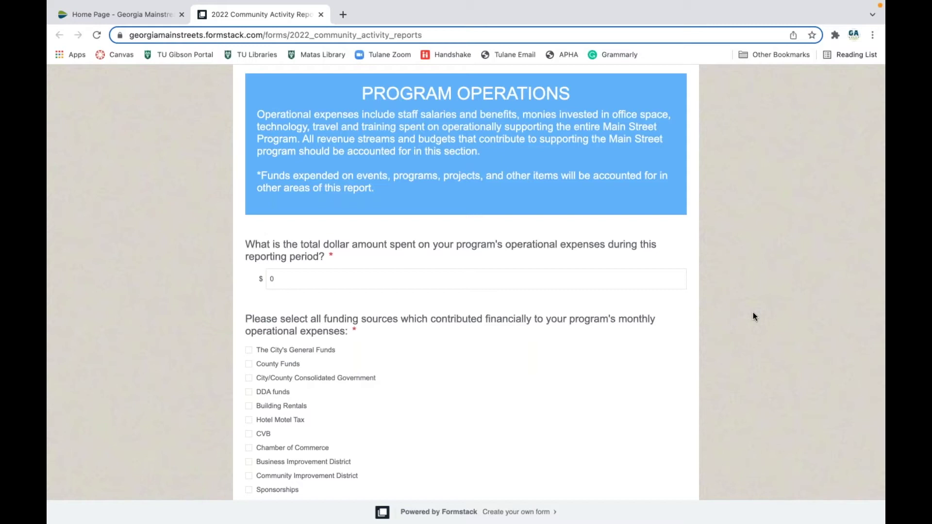
{"action": "scroll", "coordinate": [753, 316], "scroll_direction": "down", "scroll_amount": 2}
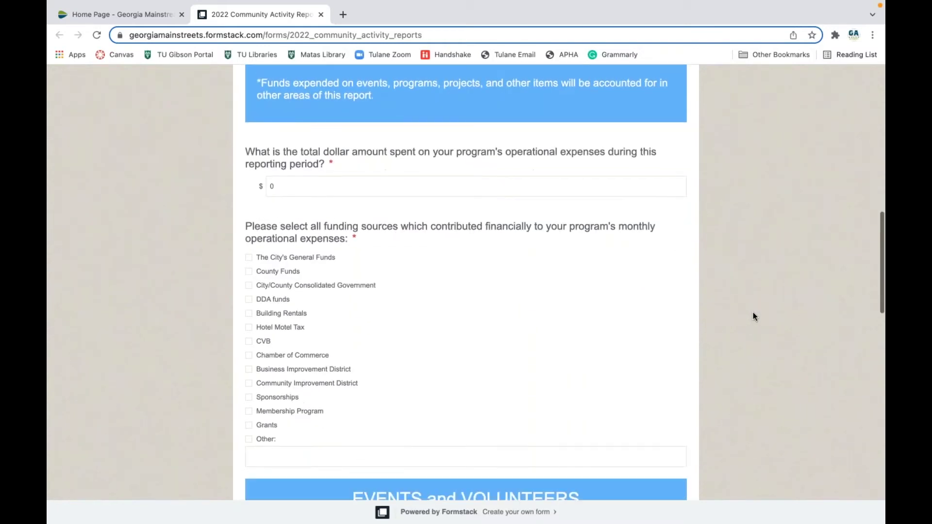
- Enter 10000 as the total dollar amount spent on the program's operational expenses during the reporting period
{"action": "left_click", "coordinate": [476, 186]}
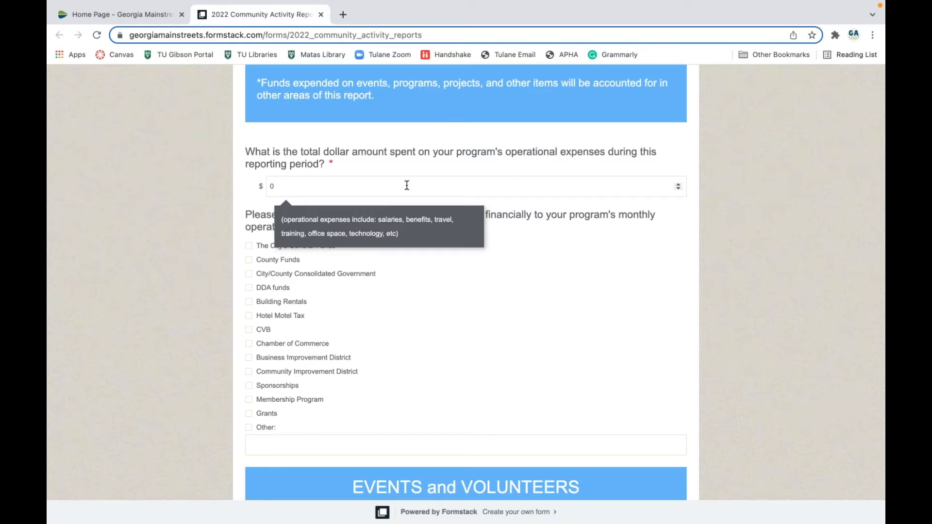
{"action": "key", "text": "BackSpace"}
{"action": "type", "text": "10000"}
{"action": "left_click", "coordinate": [425, 295]}
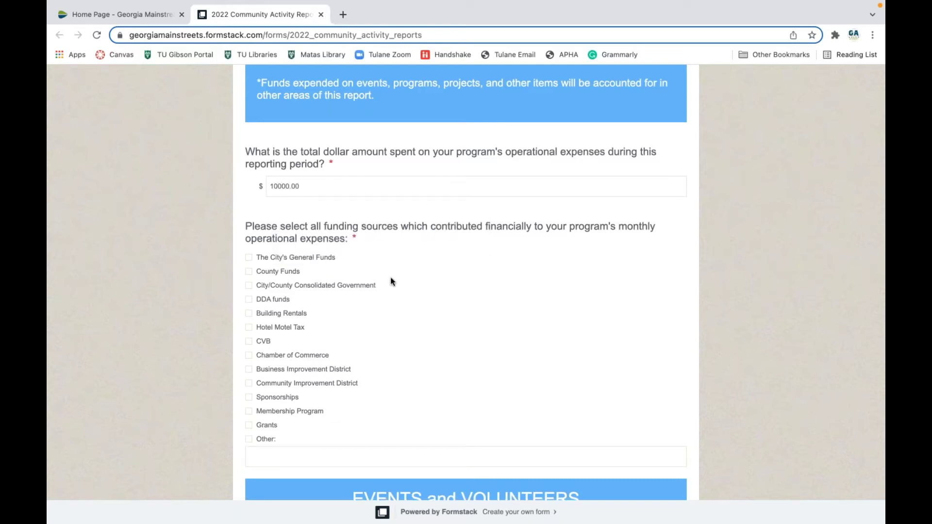
{"action": "left_click", "coordinate": [279, 186]}
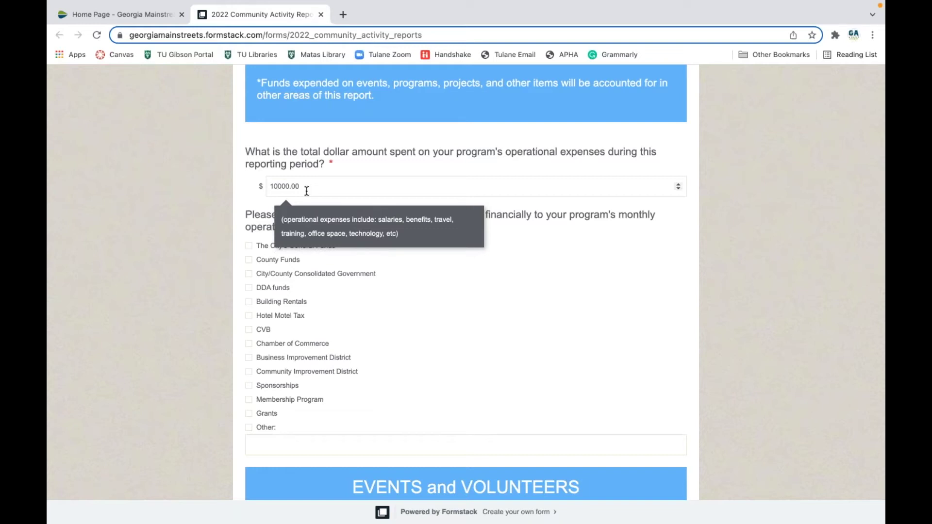
{"action": "left_click", "coordinate": [277, 187]}
{"action": "scroll", "coordinate": [388, 324], "scroll_direction": "up", "scroll_amount": 2}
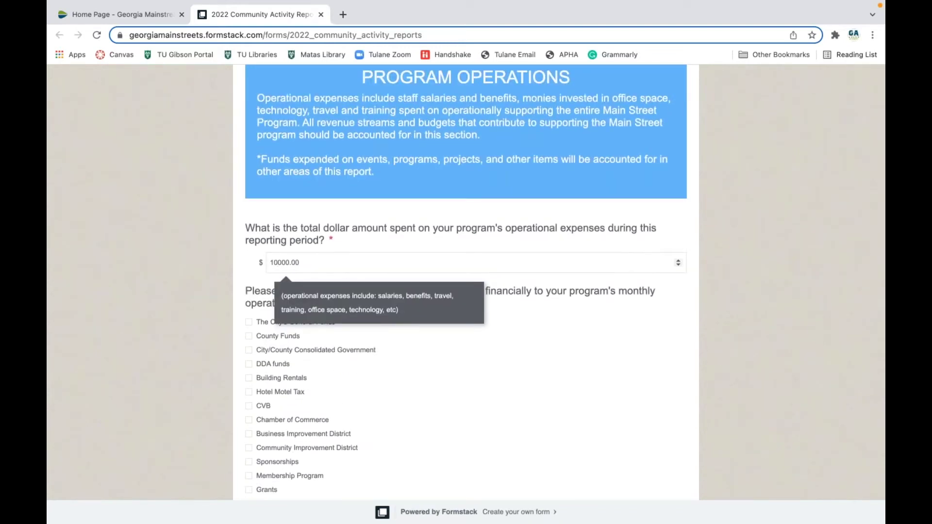
{"action": "left_click", "coordinate": [428, 376]}
- Select The City's General Funds, Building Rentals, Business Improvement District and Membership Program as funding sources for the monthly operational expenses
{"action": "scroll", "coordinate": [427, 376], "scroll_direction": "down", "scroll_amount": 2}
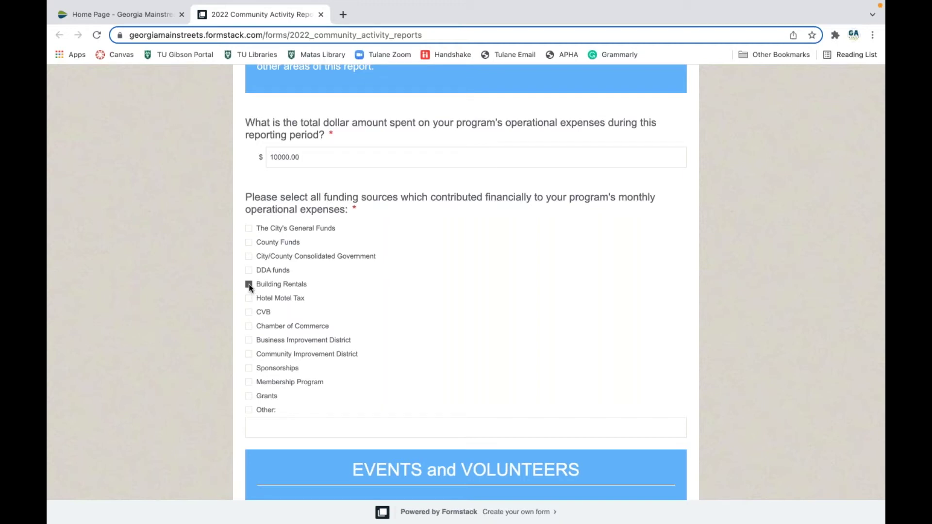
{"action": "left_click", "coordinate": [248, 229]}
{"action": "left_click", "coordinate": [249, 342]}
- Answer Yes to whether any events occurred downtown during the reporting period, comparing the questions shown for Yes and No
{"action": "scroll", "coordinate": [727, 295], "scroll_direction": "down", "scroll_amount": 1}
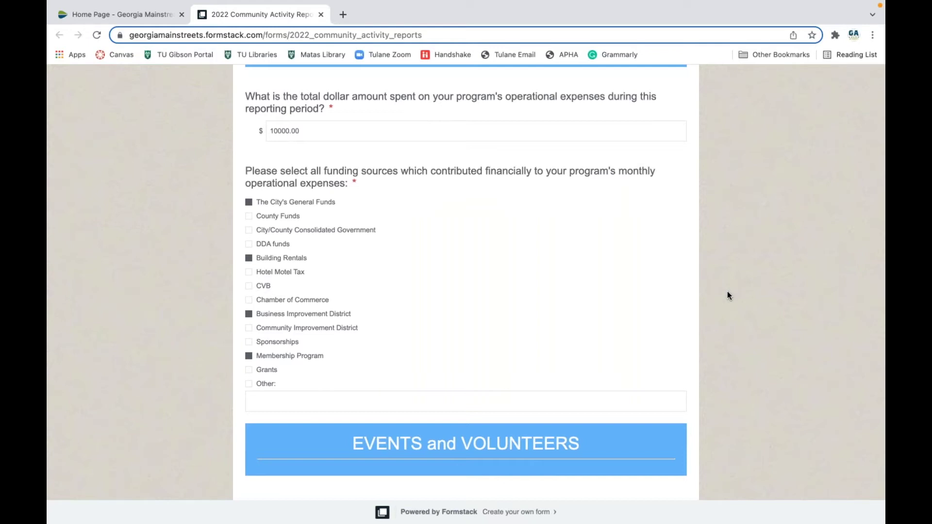
{"action": "scroll", "coordinate": [727, 294], "scroll_direction": "down", "scroll_amount": 10}
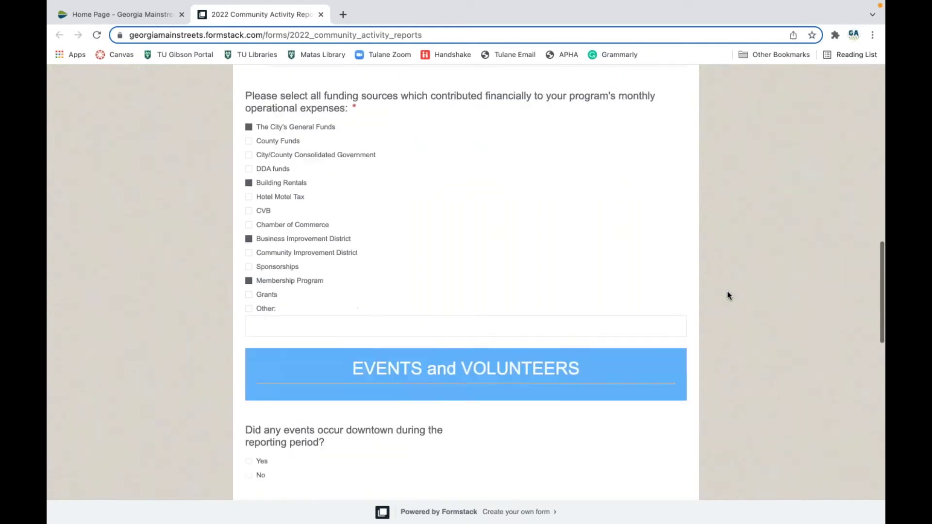
{"action": "scroll", "coordinate": [727, 294], "scroll_direction": "down", "scroll_amount": 2}
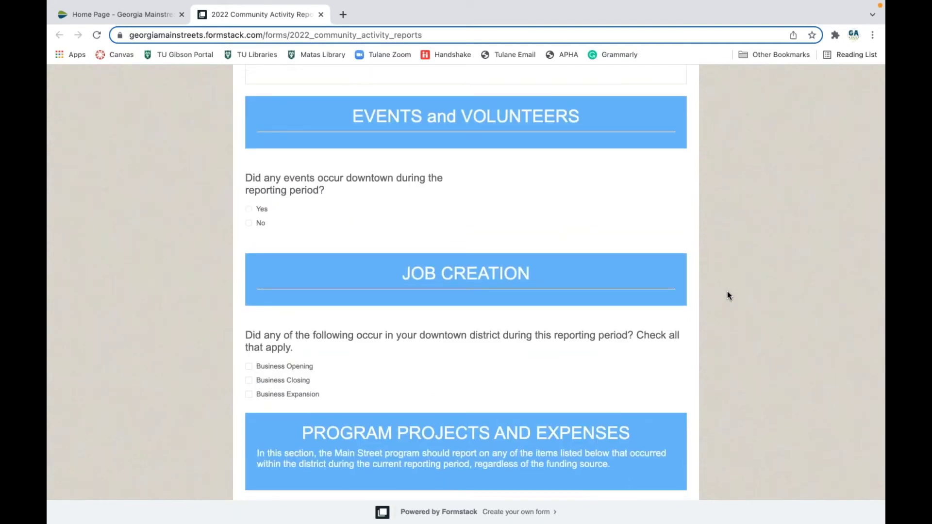
{"action": "scroll", "coordinate": [727, 295], "scroll_direction": "down", "scroll_amount": 1}
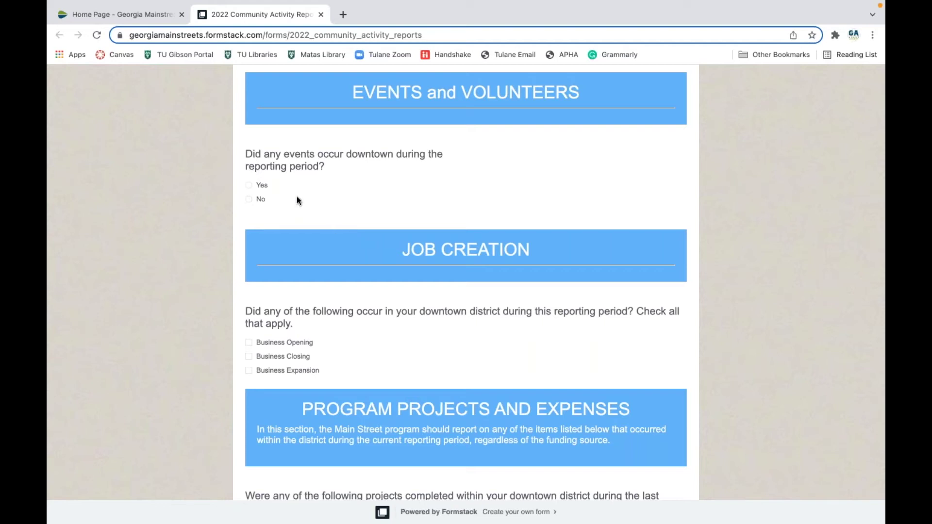
{"action": "left_click", "coordinate": [249, 185]}
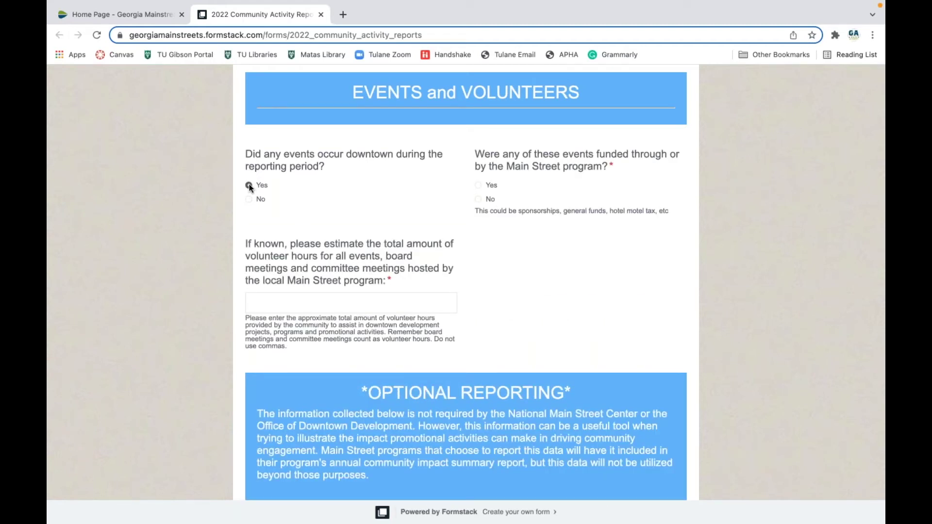
{"action": "left_click", "coordinate": [249, 199]}
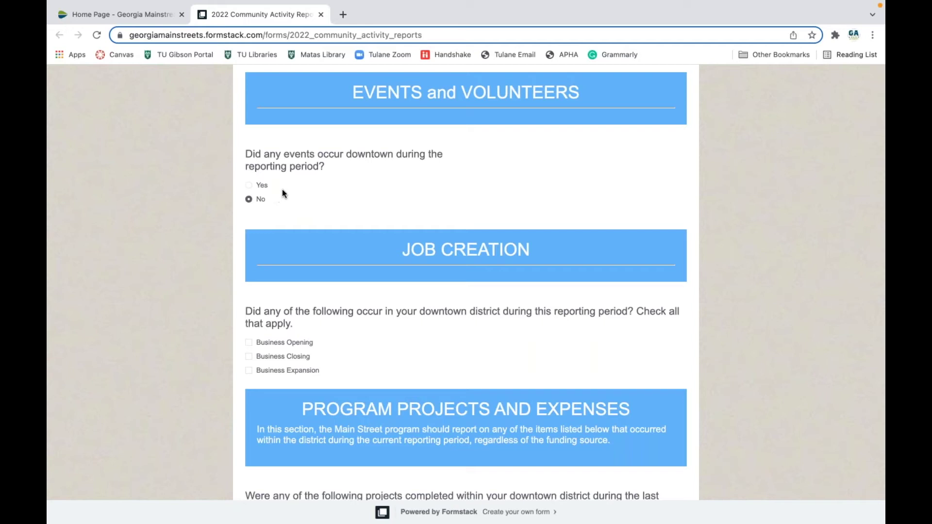
{"action": "left_click", "coordinate": [249, 186]}
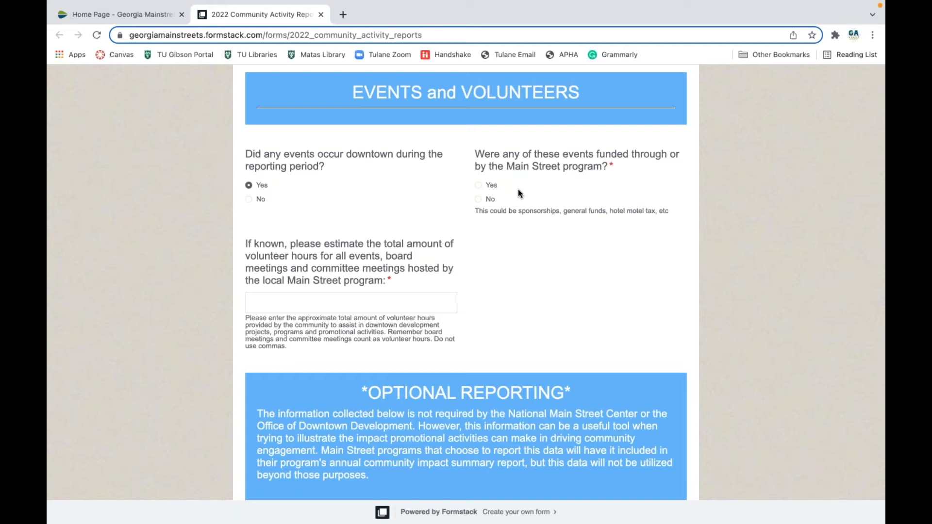
- Mark the events as funded through the Main Street program and enter 6530 as their total cumulative expenditures
{"action": "left_click", "coordinate": [477, 186]}
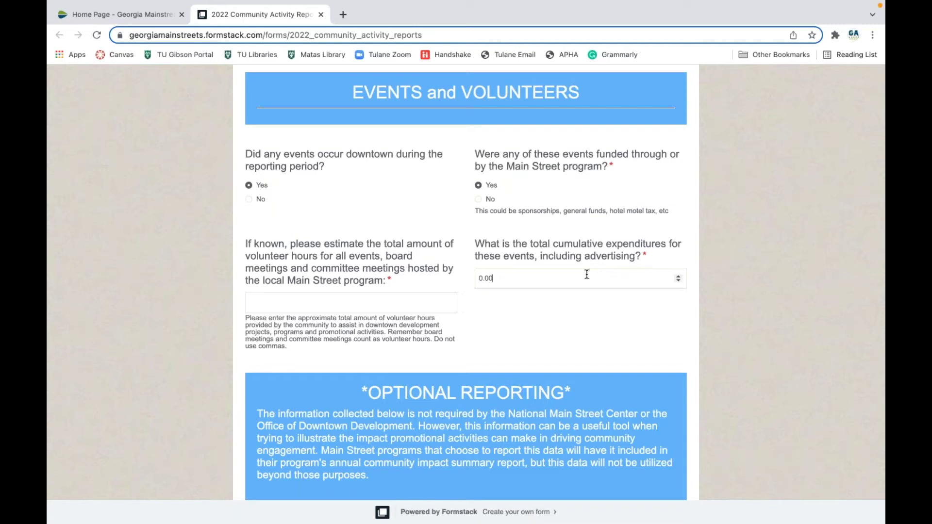
{"action": "key", "text": "BackSpace"}
{"action": "key", "text": "BackSpace"}
{"action": "key", "text": "BackSpace"}
{"action": "key", "text": "BackSpace"}
{"action": "type", "text": "6530"}
{"action": "left_click", "coordinate": [594, 316]}
- Answer No to whether any of these events were funded through or by the Main Street program
{"action": "left_click", "coordinate": [478, 200]}
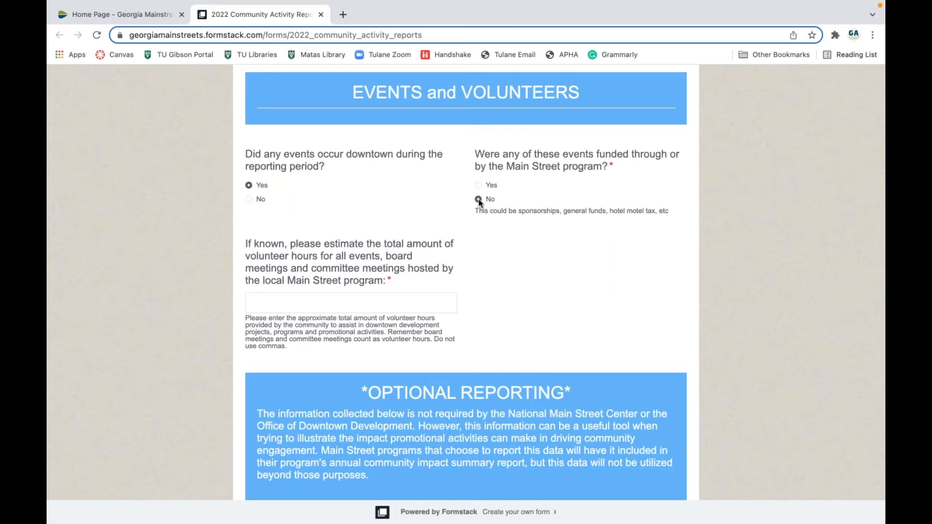
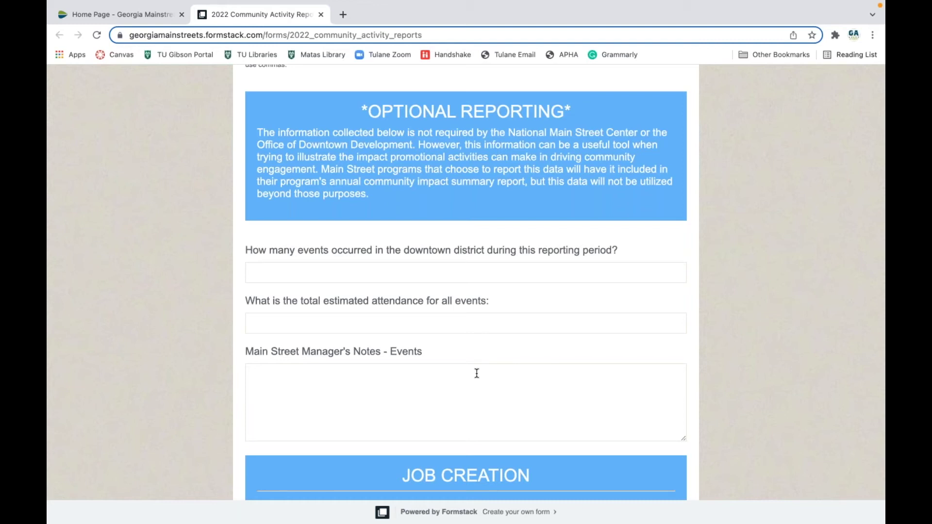
- Change the answer on whether any events occurred downtown during the reporting period to No
{"action": "scroll", "coordinate": [476, 373], "scroll_direction": "down", "scroll_amount": 1}
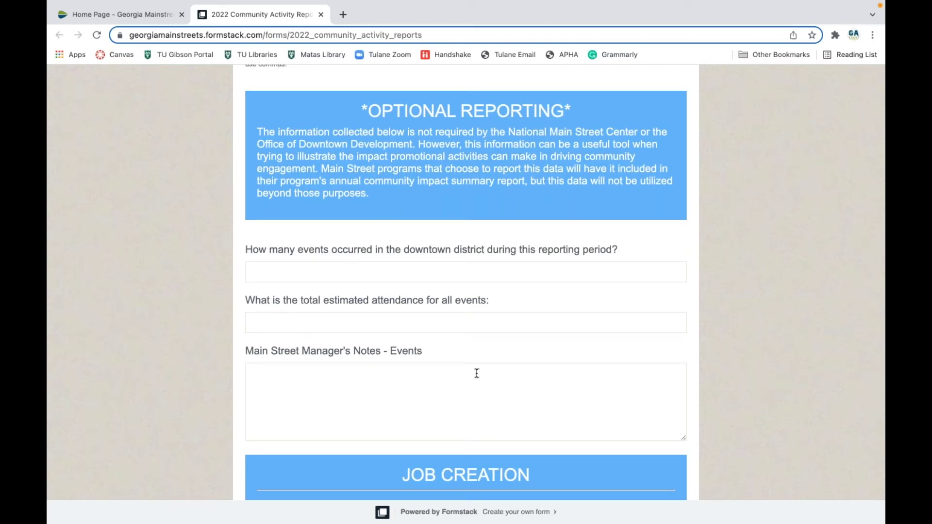
{"action": "scroll", "coordinate": [476, 373], "scroll_direction": "down", "scroll_amount": 3}
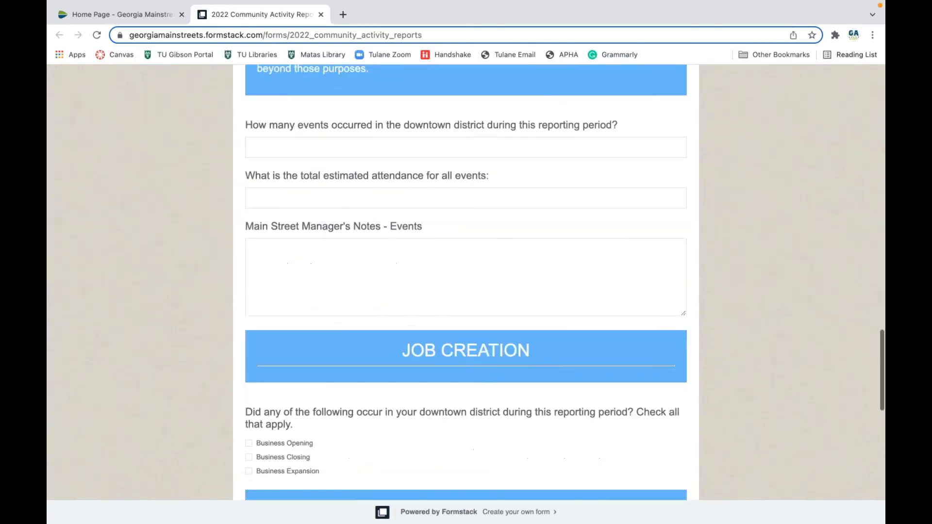
{"action": "scroll", "coordinate": [461, 382], "scroll_direction": "up", "scroll_amount": 9}
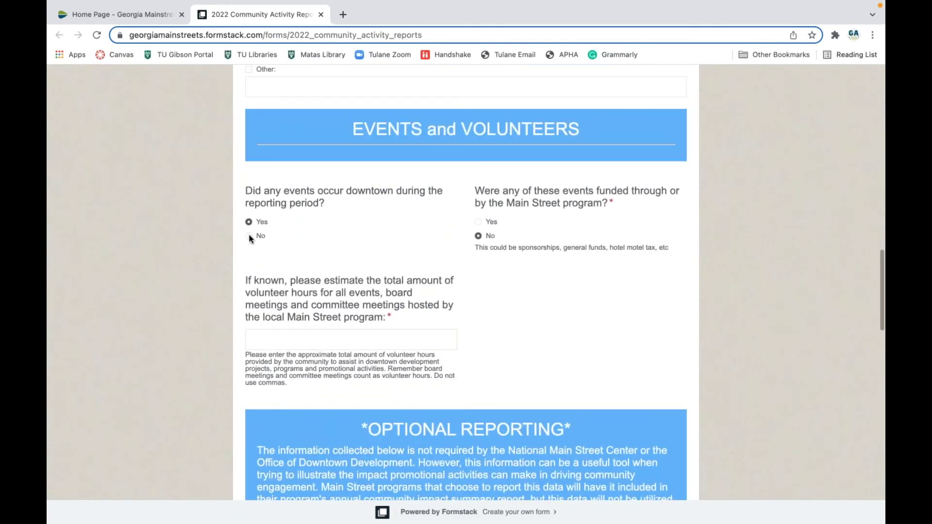
{"action": "left_click", "coordinate": [249, 236]}
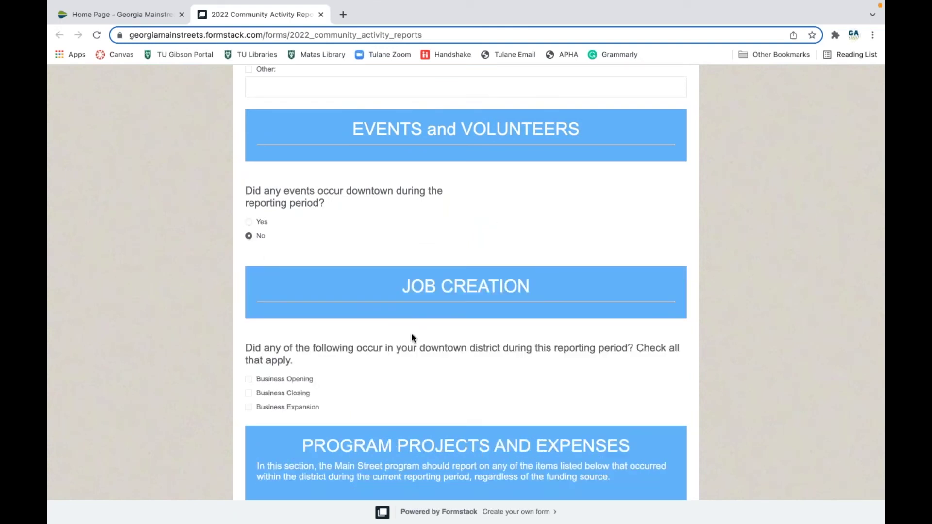
- Check Business Opening, Business Closing and Business Expansion under Job Creation, and review the follow-up questions for each
{"action": "scroll", "coordinate": [411, 333], "scroll_direction": "down", "scroll_amount": 3}
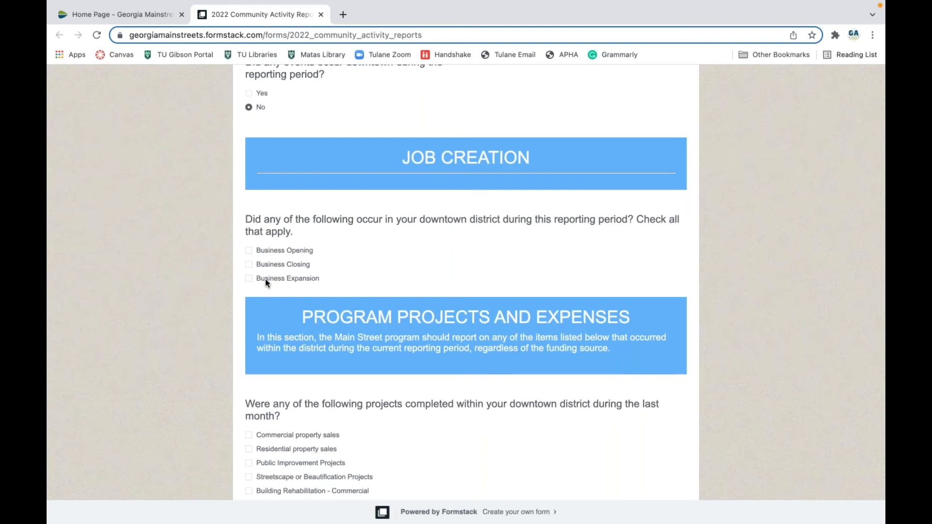
{"action": "left_click", "coordinate": [249, 251]}
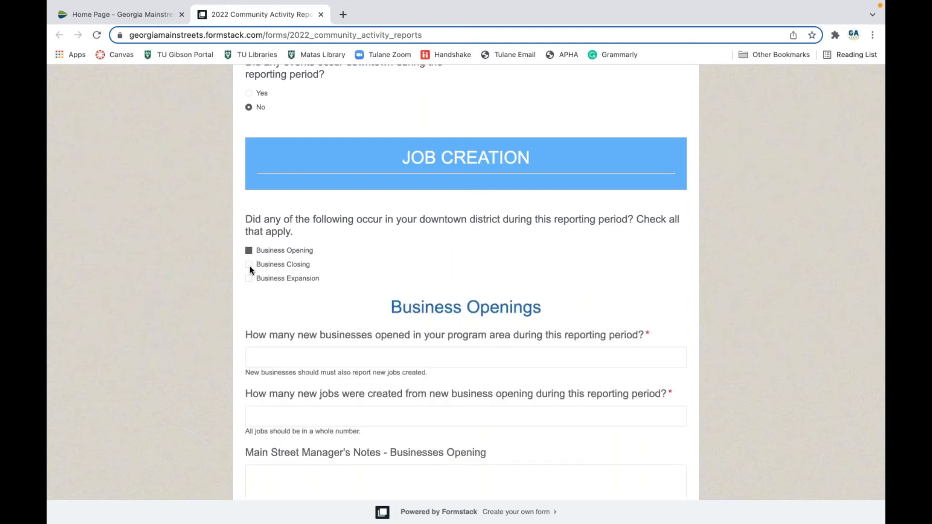
{"action": "left_click", "coordinate": [249, 279]}
{"action": "scroll", "coordinate": [386, 297], "scroll_direction": "down", "scroll_amount": 2}
{"action": "scroll", "coordinate": [386, 298], "scroll_direction": "down", "scroll_amount": 5}
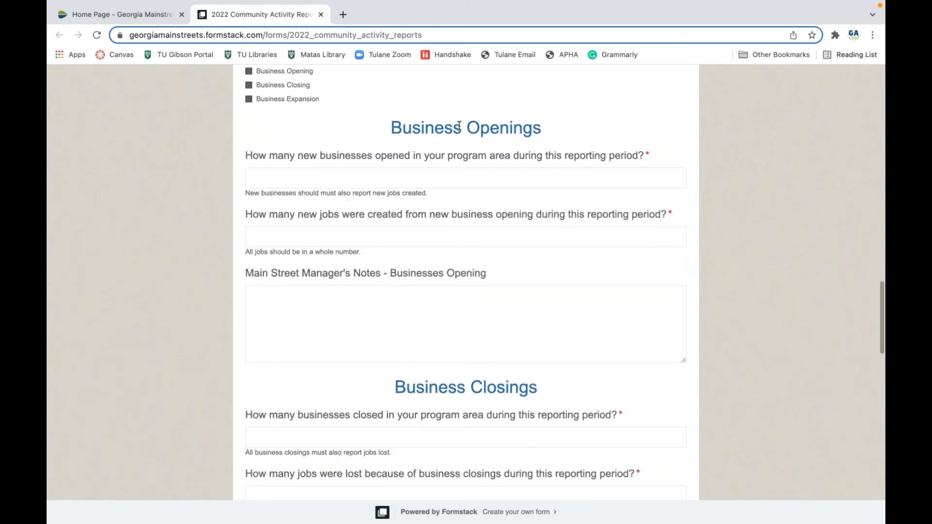
{"action": "scroll", "coordinate": [466, 282], "scroll_direction": "down", "scroll_amount": 9}
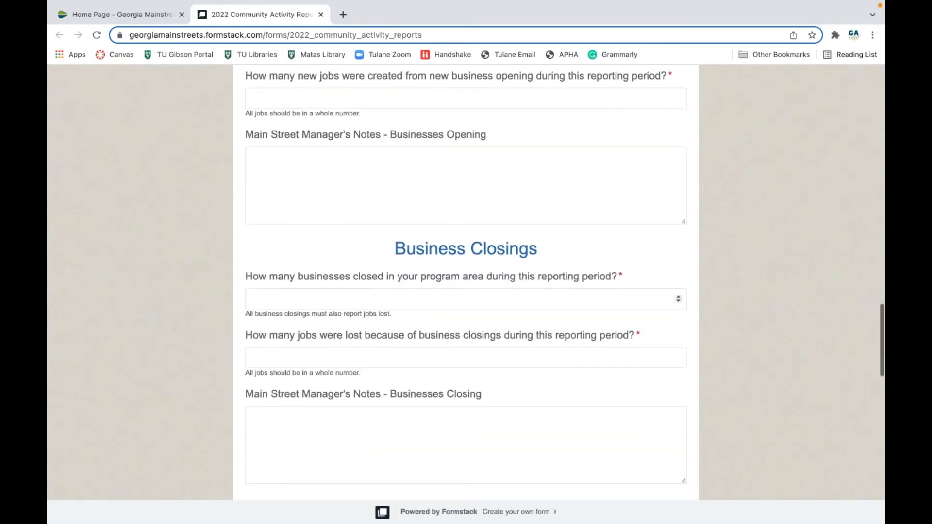
{"action": "scroll", "coordinate": [466, 281], "scroll_direction": "down", "scroll_amount": 4}
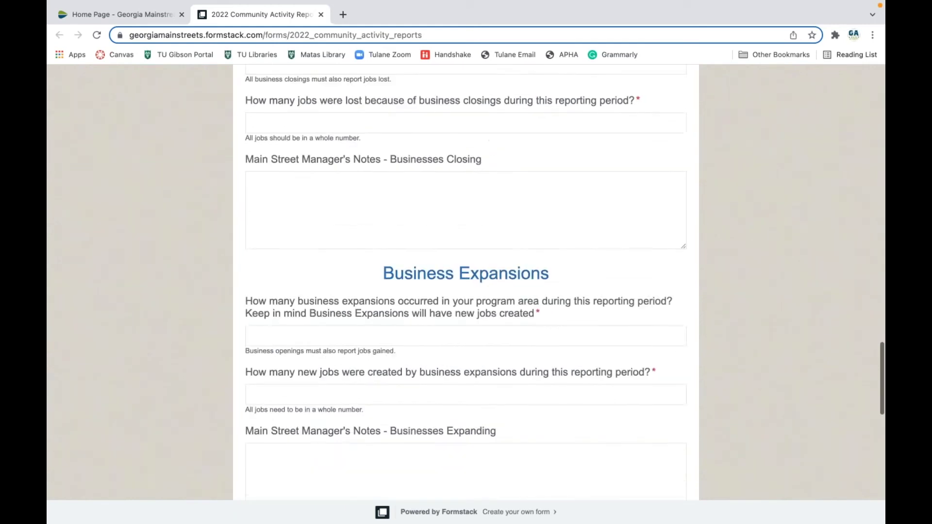
{"action": "scroll", "coordinate": [466, 282], "scroll_direction": "up", "scroll_amount": 17}
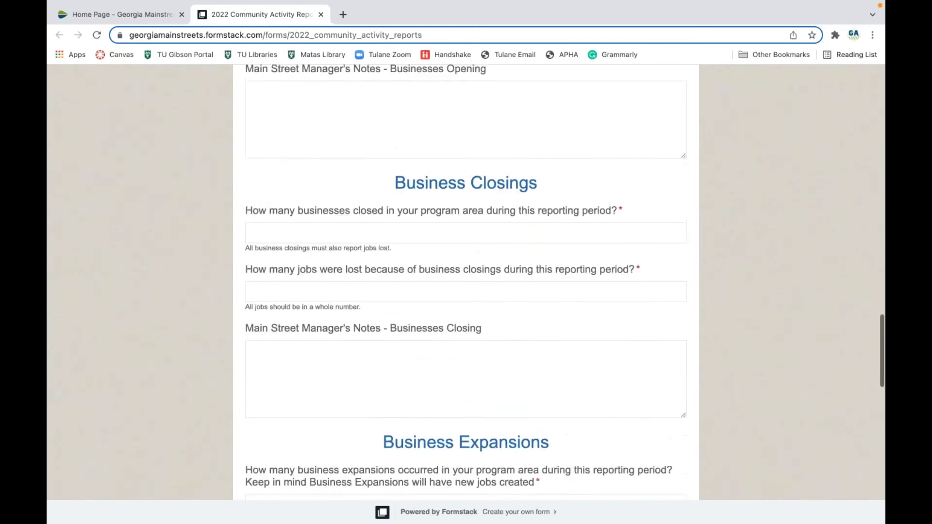
{"action": "scroll", "coordinate": [678, 285], "scroll_direction": "up", "scroll_amount": 1}
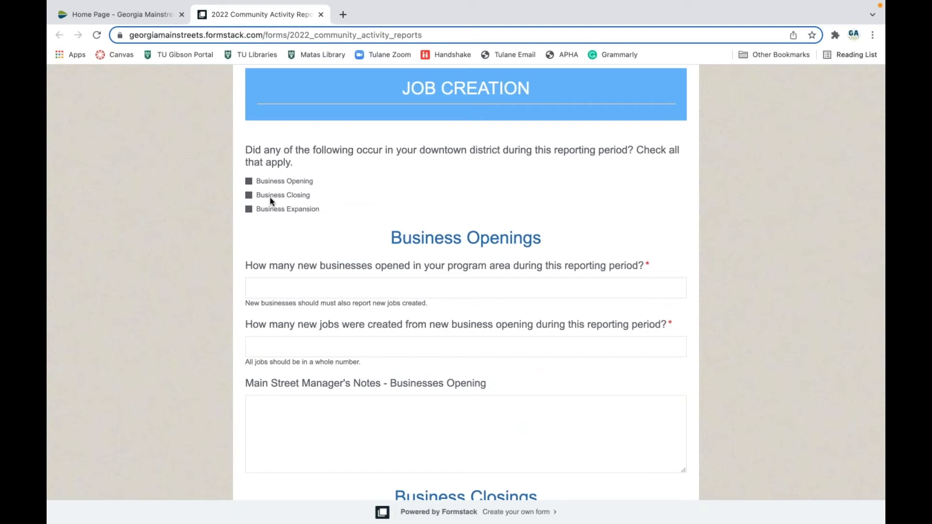
- Uncheck Business Opening and Business Expansion, and review the Business Closings questions alone
{"action": "left_click", "coordinate": [249, 182]}
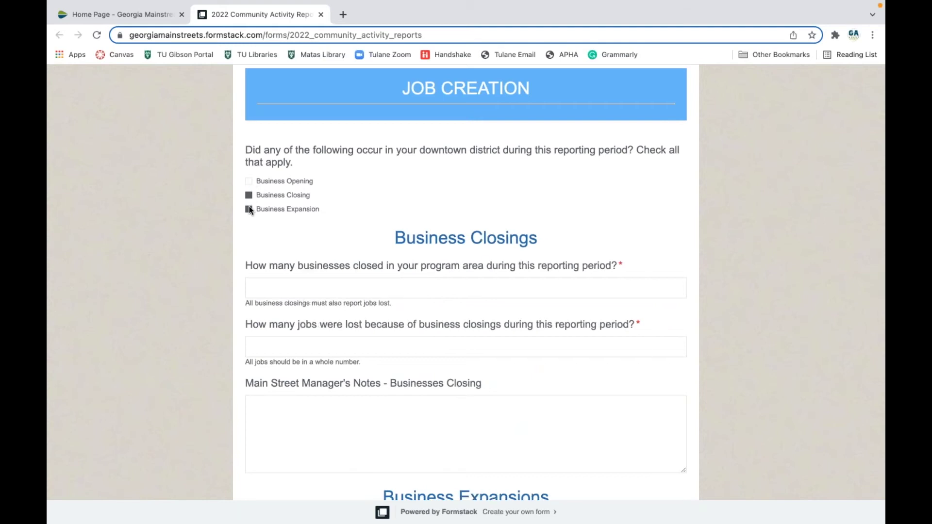
{"action": "left_click", "coordinate": [249, 209]}
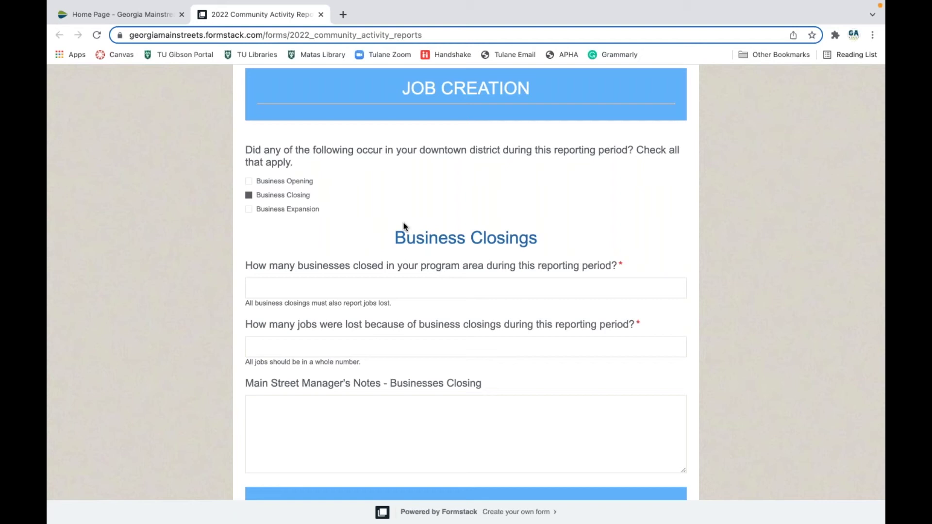
{"action": "scroll", "coordinate": [403, 223], "scroll_direction": "down", "scroll_amount": 3}
{"action": "scroll", "coordinate": [404, 223], "scroll_direction": "up", "scroll_amount": 2}
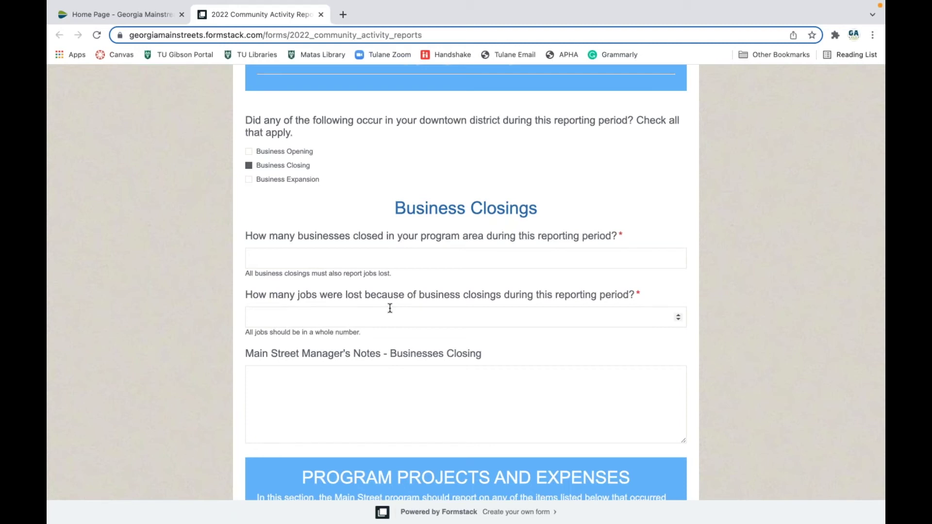
- Select Business Opening and Business Expansion instead of Business Closing, and review their questions on new businesses and jobs
{"action": "left_click", "coordinate": [249, 152]}
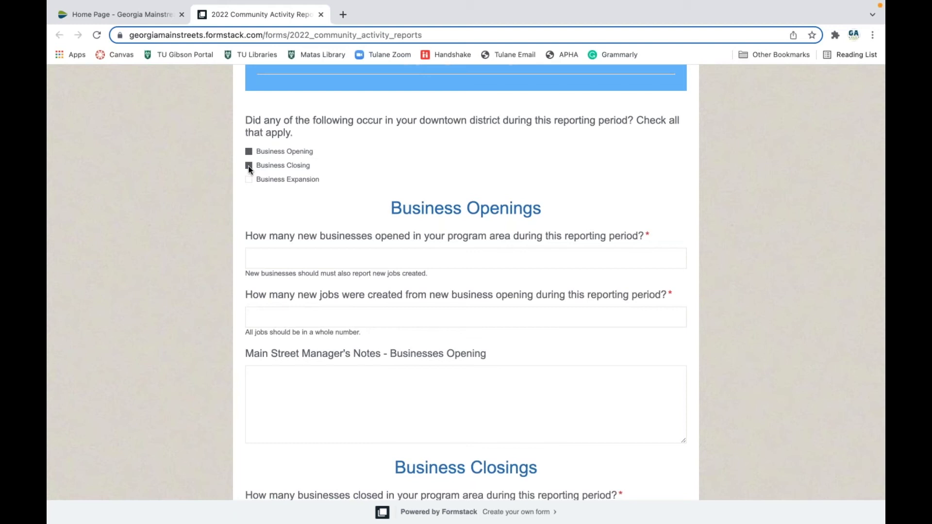
{"action": "left_click", "coordinate": [249, 165]}
{"action": "left_click", "coordinate": [249, 180]}
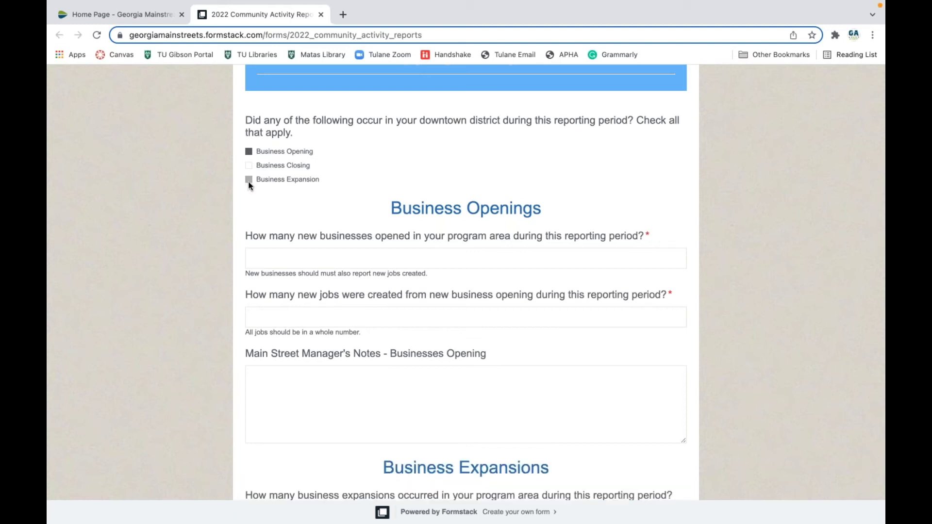
{"action": "scroll", "coordinate": [313, 228], "scroll_direction": "down", "scroll_amount": 4}
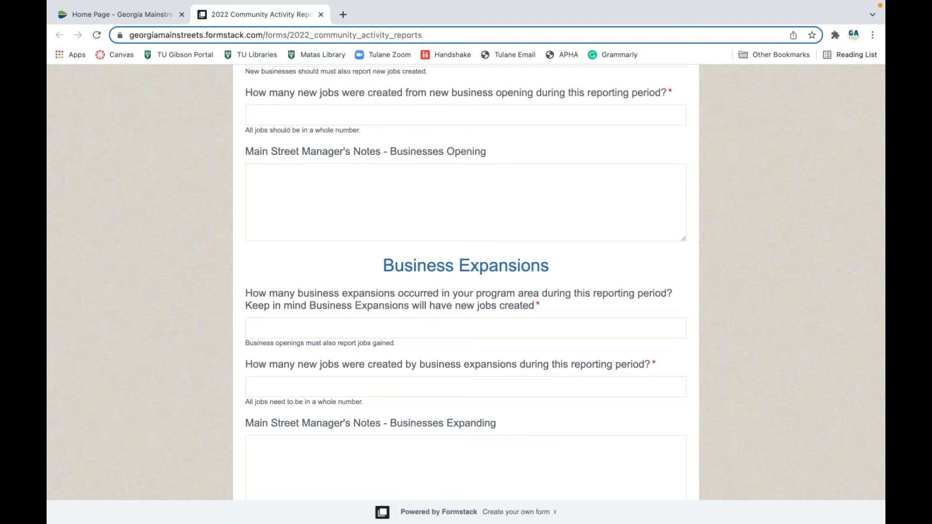
{"action": "scroll", "coordinate": [312, 225], "scroll_direction": "up", "scroll_amount": 4}
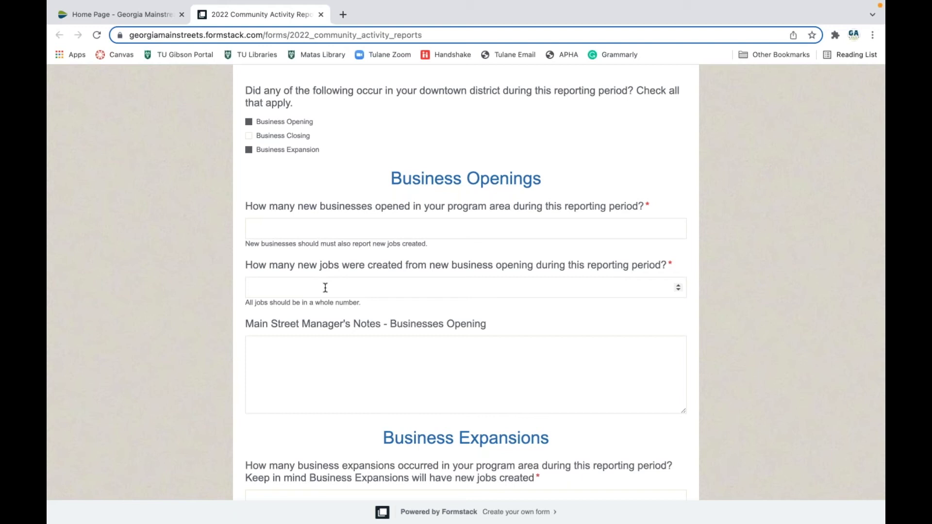
- Clear the Business Opening and Business Expansion selections after reviewing their job creation questions
{"action": "scroll", "coordinate": [325, 287], "scroll_direction": "down", "scroll_amount": 2}
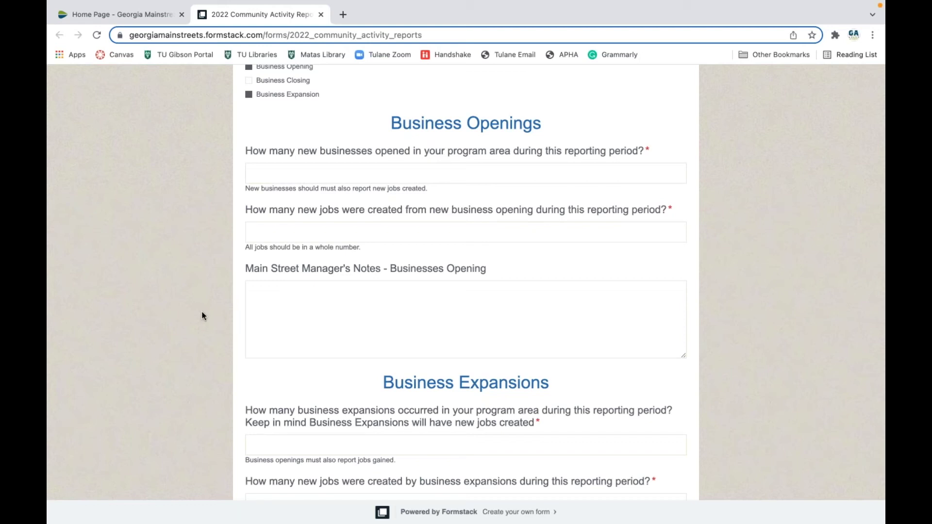
{"action": "scroll", "coordinate": [203, 316], "scroll_direction": "down", "scroll_amount": 4}
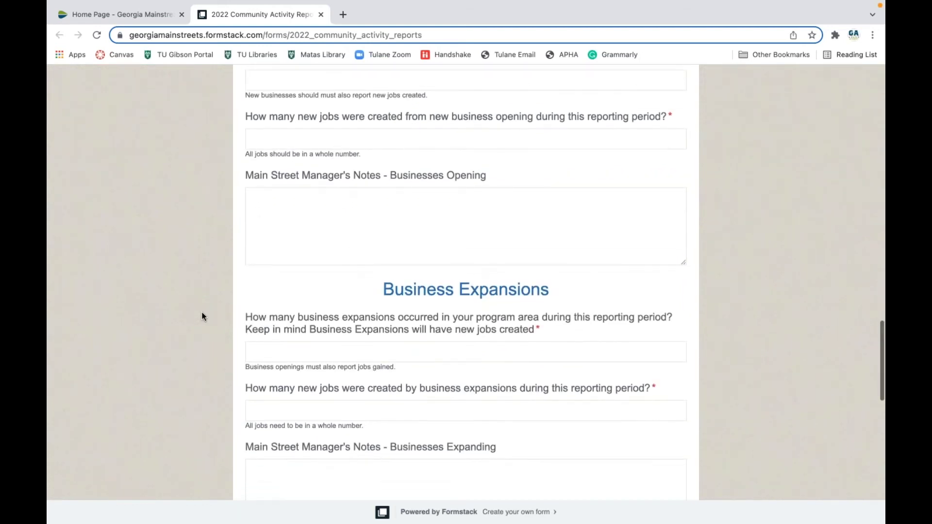
{"action": "scroll", "coordinate": [203, 316], "scroll_direction": "down", "scroll_amount": 4}
{"action": "scroll", "coordinate": [203, 316], "scroll_direction": "up", "scroll_amount": 13}
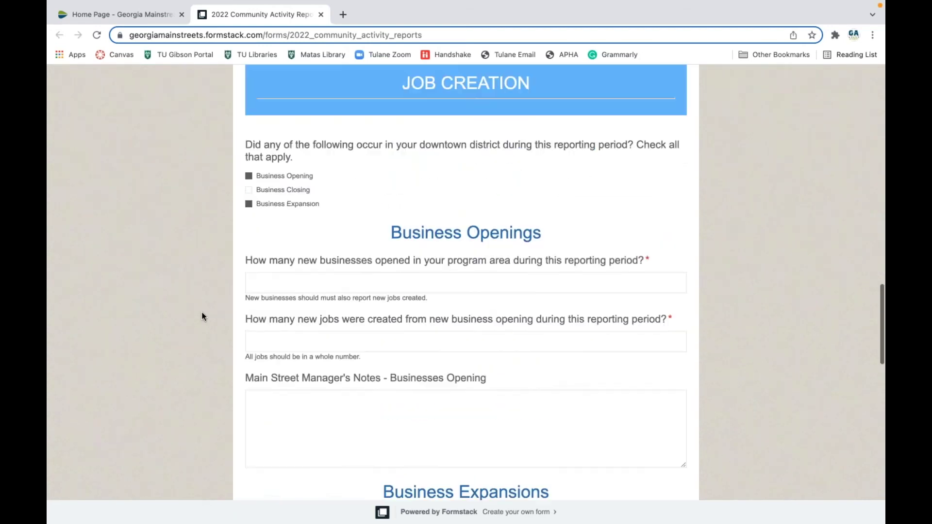
{"action": "left_click", "coordinate": [249, 177]}
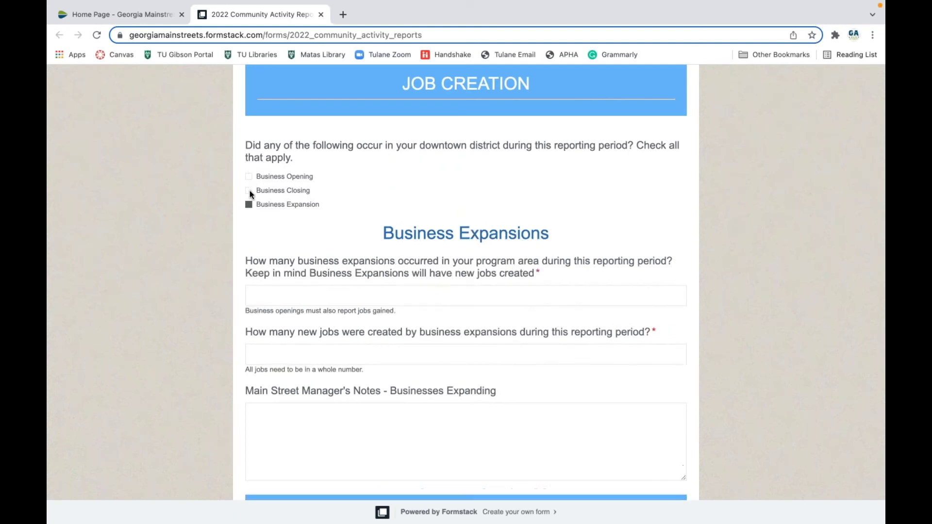
{"action": "left_click", "coordinate": [249, 205]}
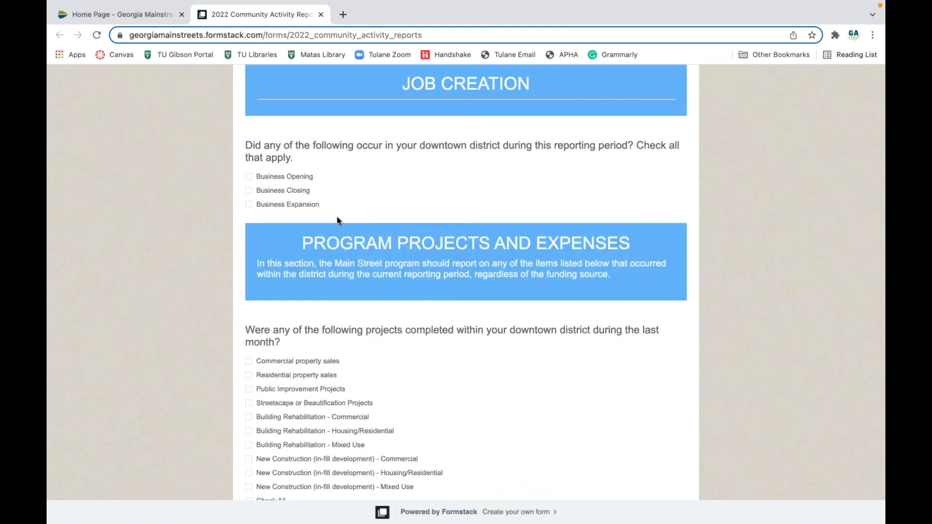
- Select all completed downtown project types at once, review the Real Estate and Public Improvement questions, and clear the selections
{"action": "scroll", "coordinate": [337, 219], "scroll_direction": "down", "scroll_amount": 3}
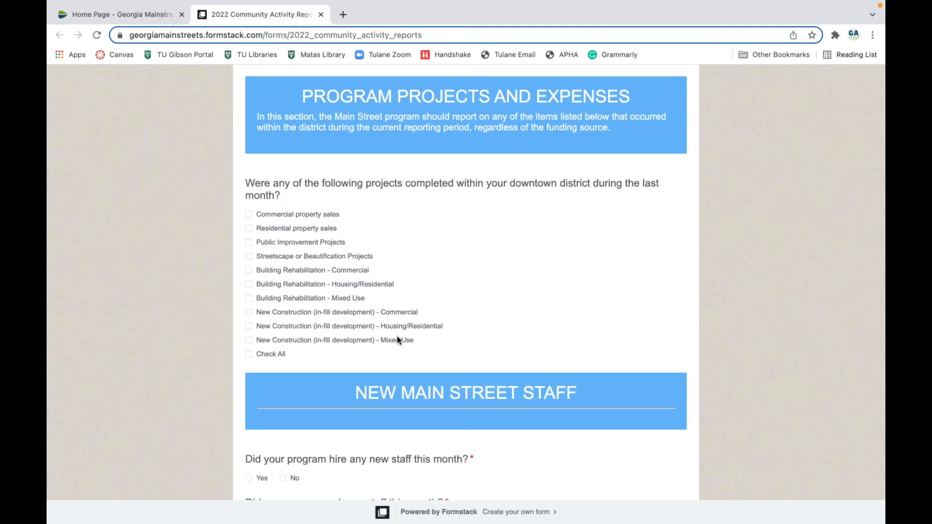
{"action": "left_click", "coordinate": [249, 354]}
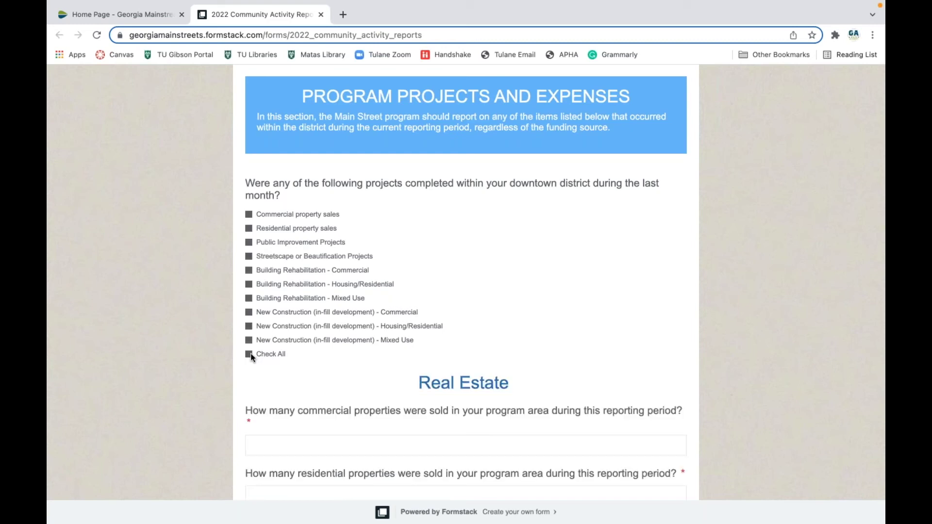
{"action": "scroll", "coordinate": [360, 375], "scroll_direction": "down", "scroll_amount": 8}
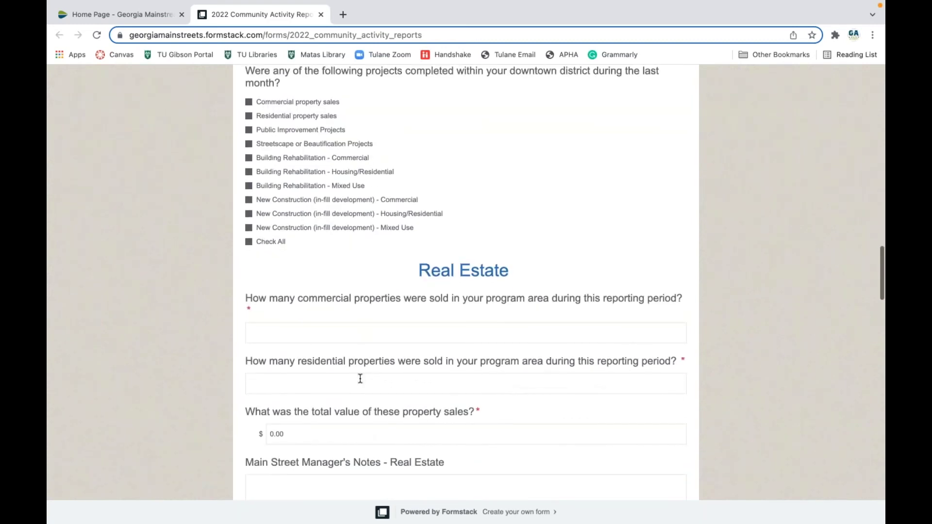
{"action": "scroll", "coordinate": [466, 280], "scroll_direction": "down", "scroll_amount": 2}
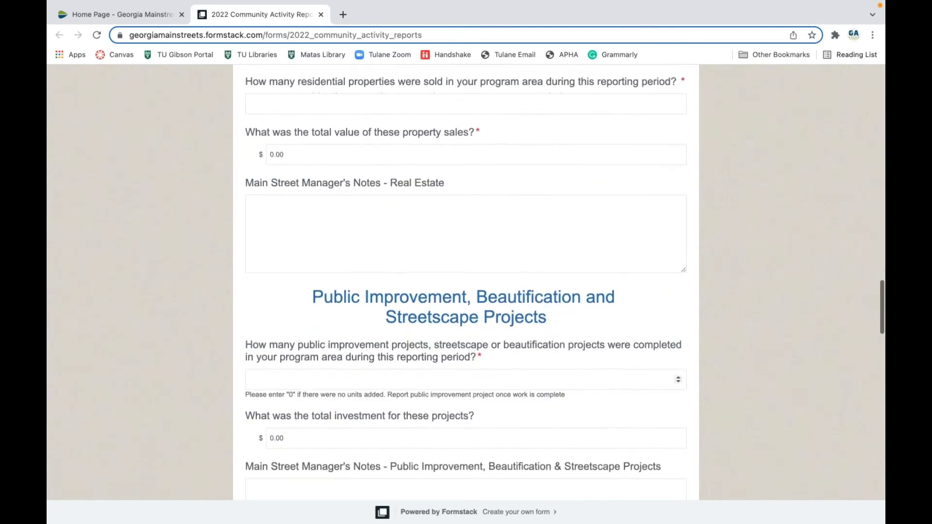
{"action": "scroll", "coordinate": [466, 280], "scroll_direction": "up", "scroll_amount": 7}
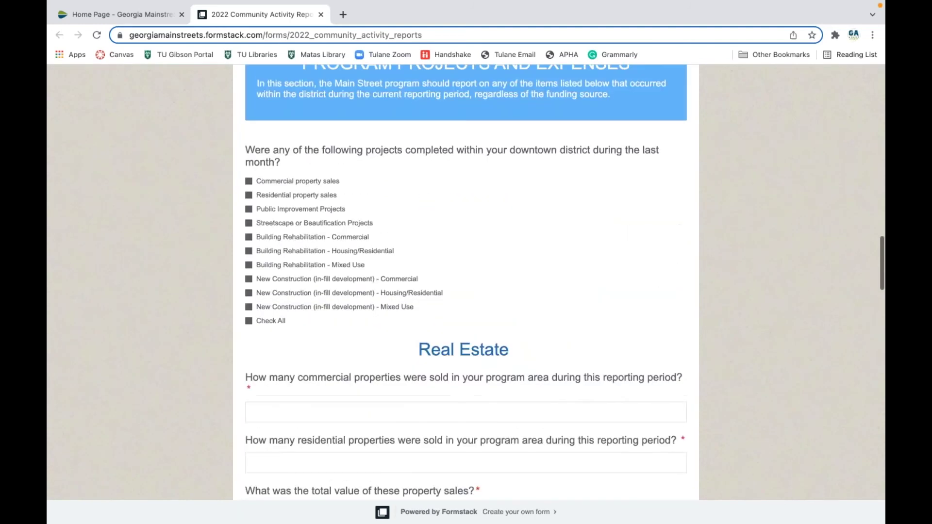
{"action": "left_click", "coordinate": [249, 321]}
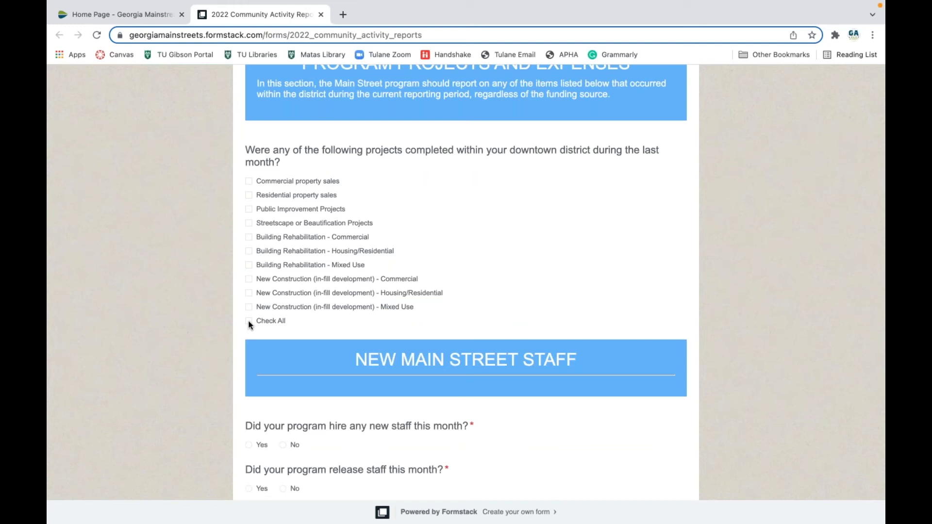
- Select all completed downtown project types and compare the Real Estate questions with Residential property sales unchecked and checked
{"action": "left_click", "coordinate": [249, 321]}
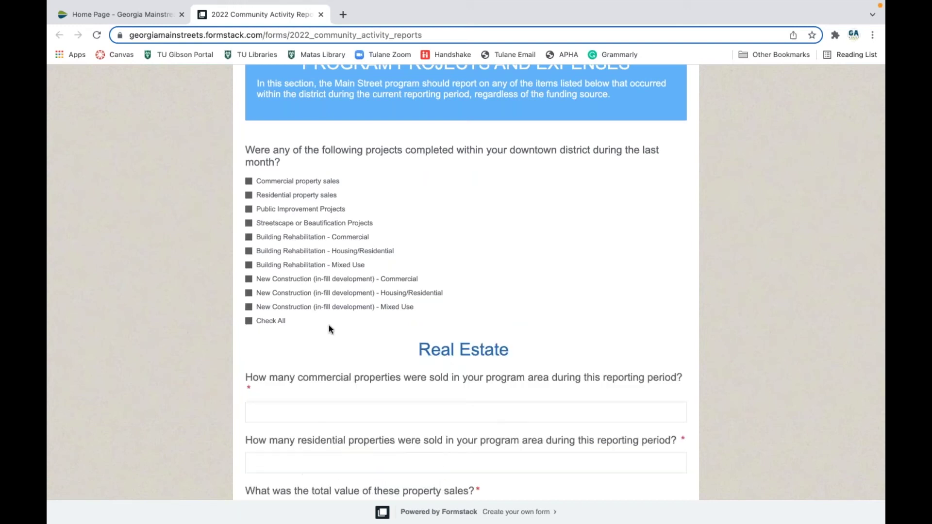
{"action": "scroll", "coordinate": [328, 325], "scroll_direction": "down", "scroll_amount": 1}
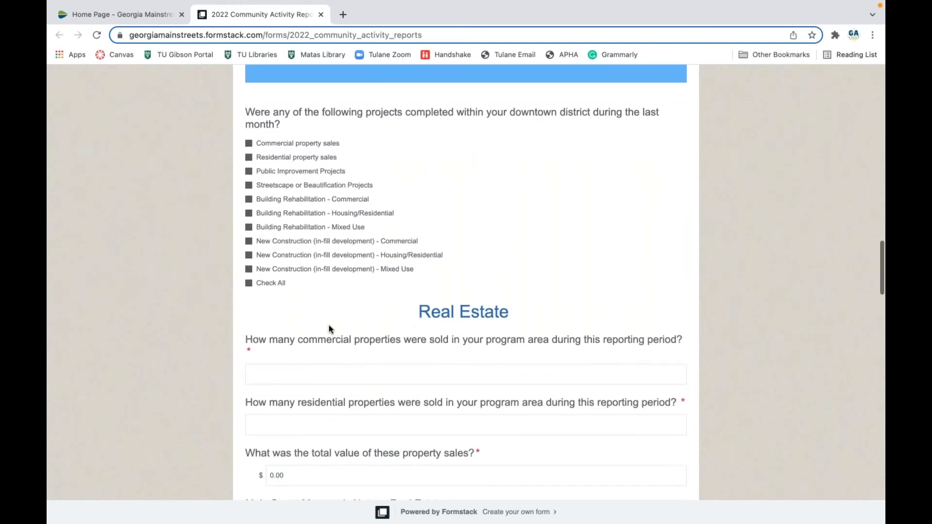
{"action": "scroll", "coordinate": [413, 294], "scroll_direction": "down", "scroll_amount": 3}
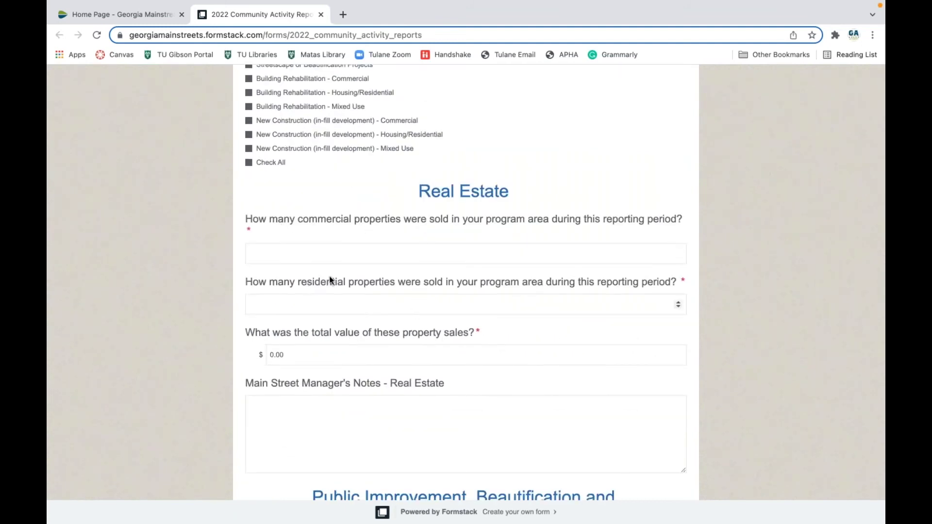
{"action": "scroll", "coordinate": [408, 275], "scroll_direction": "up", "scroll_amount": 2}
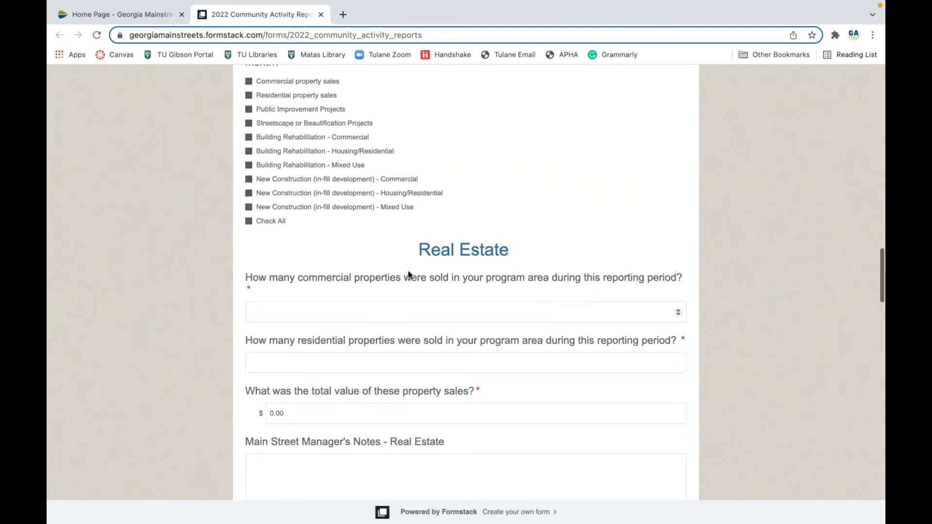
{"action": "left_click", "coordinate": [248, 96]}
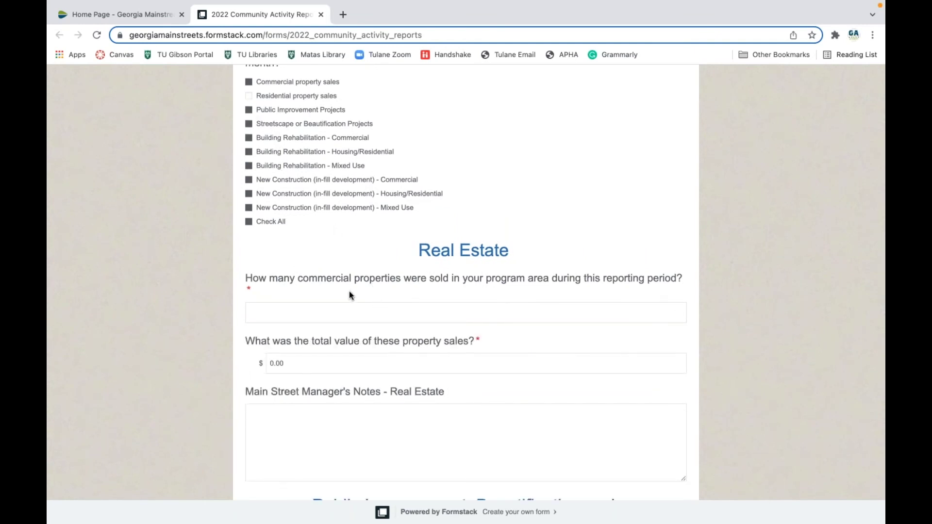
{"action": "left_click", "coordinate": [249, 97]}
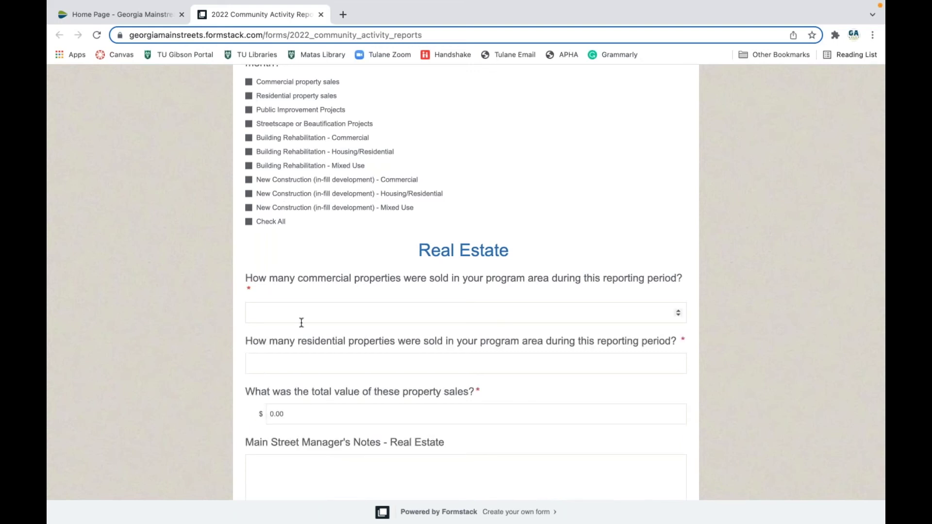
- Review the Real Estate questions and clear the Commercial property sales and Residential property sales selections
{"action": "scroll", "coordinate": [301, 323], "scroll_direction": "down", "scroll_amount": 2}
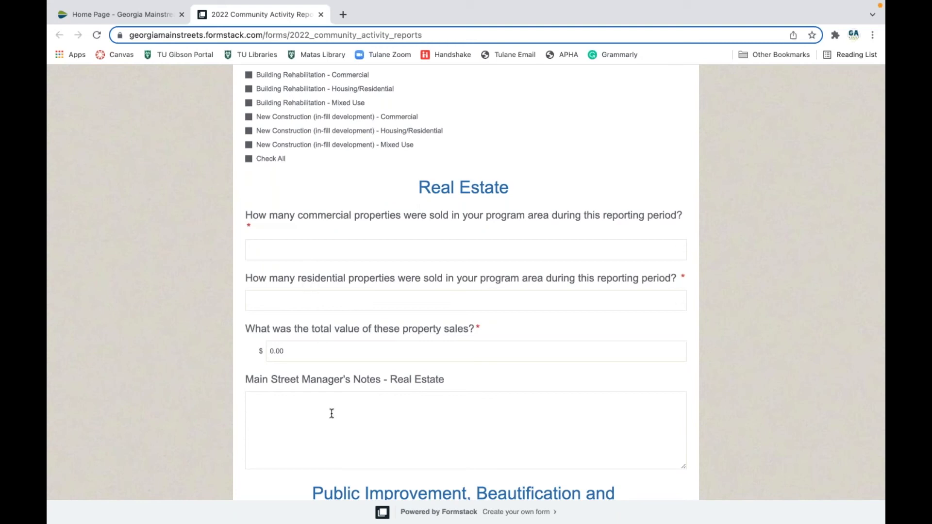
{"action": "scroll", "coordinate": [331, 413], "scroll_direction": "up", "scroll_amount": 2}
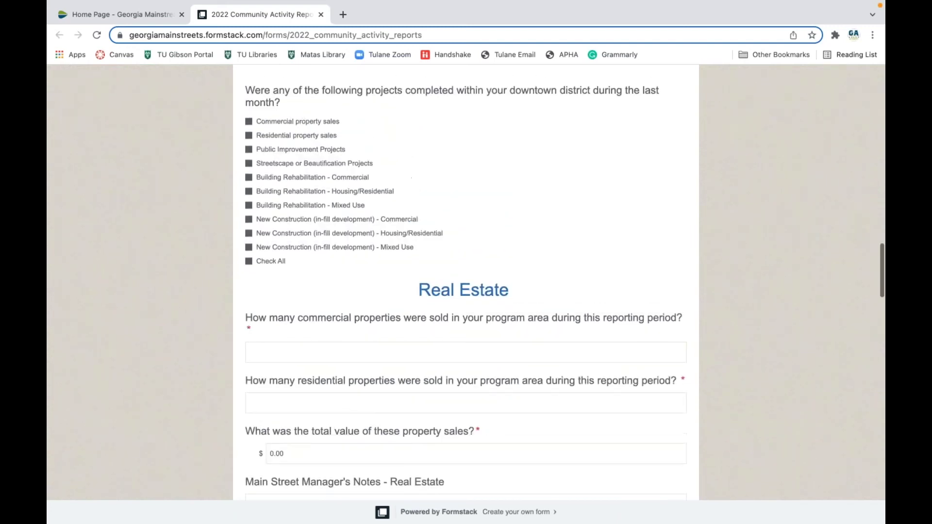
{"action": "left_click", "coordinate": [250, 121]}
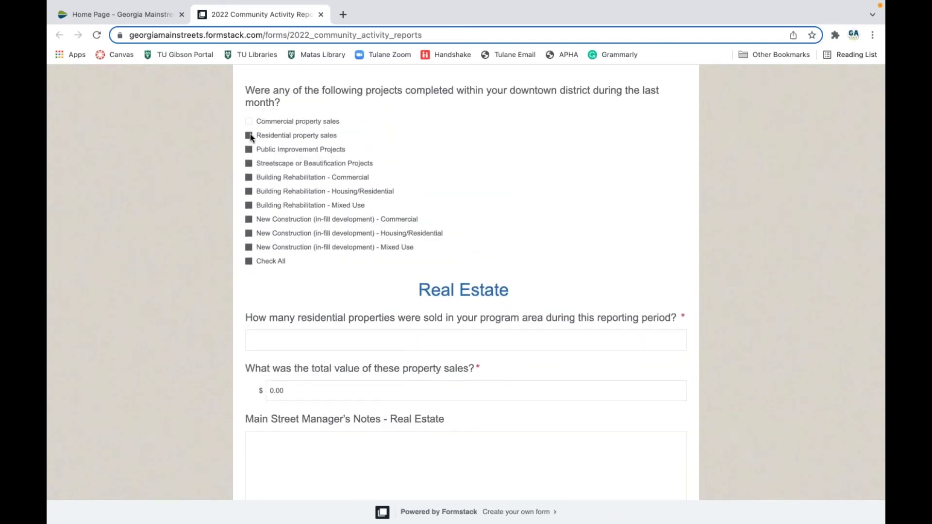
{"action": "left_click", "coordinate": [249, 135]}
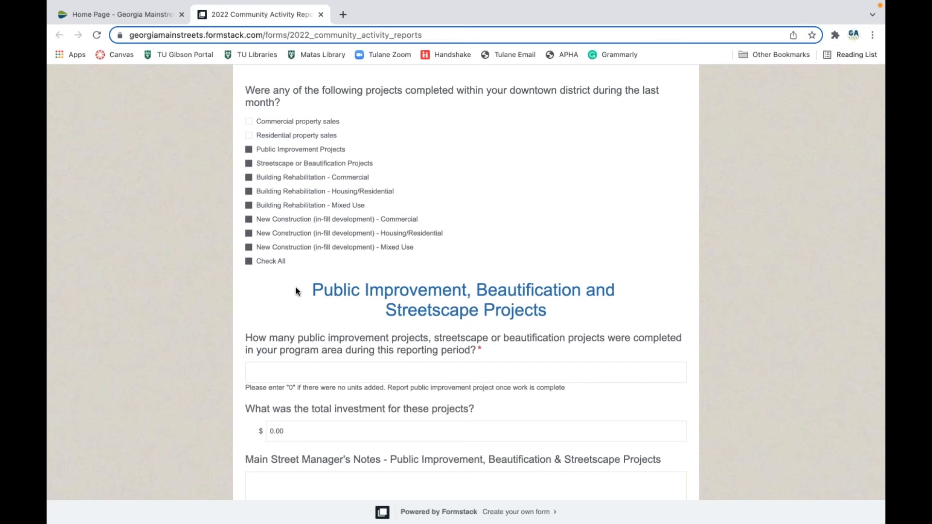
- Examine the Public Improvement, Beautification and Streetscape Projects questions on project count, total investment and manager's notes
{"action": "scroll", "coordinate": [297, 291], "scroll_direction": "down", "scroll_amount": 1}
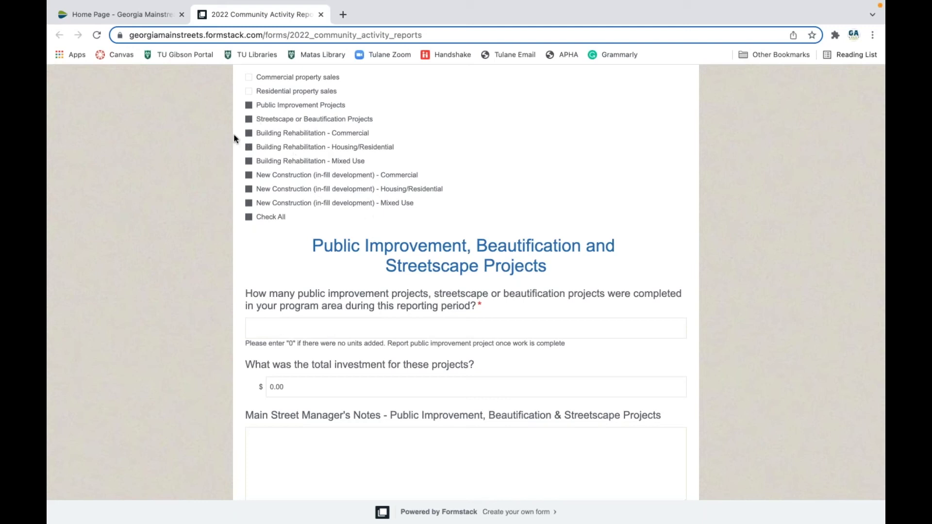
{"action": "scroll", "coordinate": [427, 359], "scroll_direction": "down", "scroll_amount": 2}
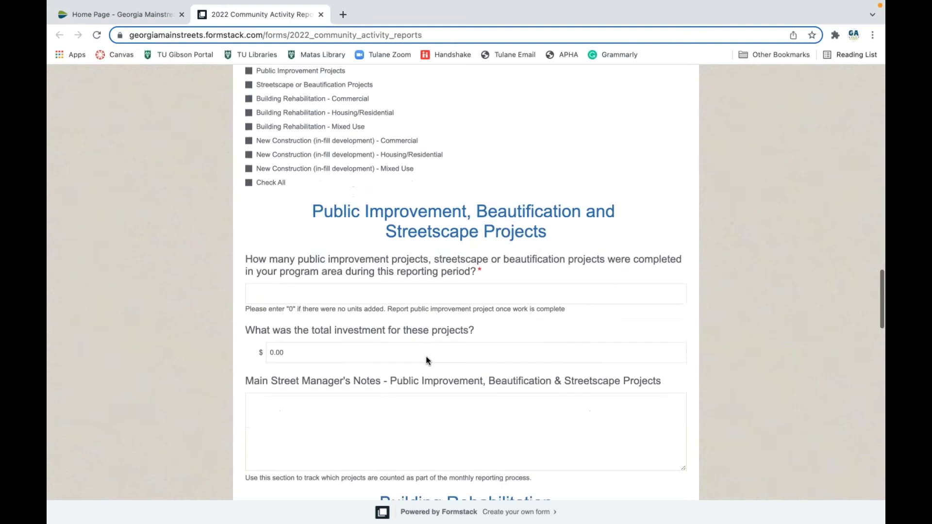
{"action": "scroll", "coordinate": [427, 360], "scroll_direction": "up", "scroll_amount": 1}
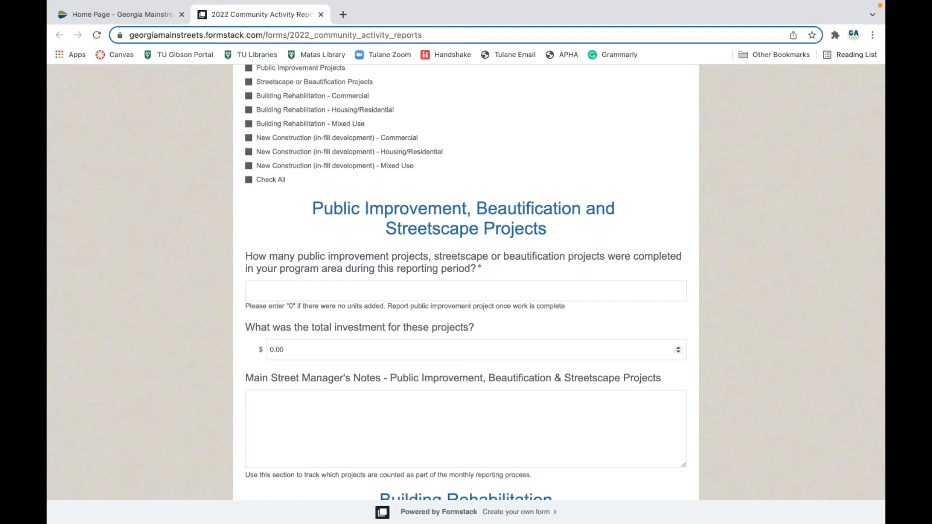
{"action": "scroll", "coordinate": [262, 102], "scroll_direction": "up", "scroll_amount": 1}
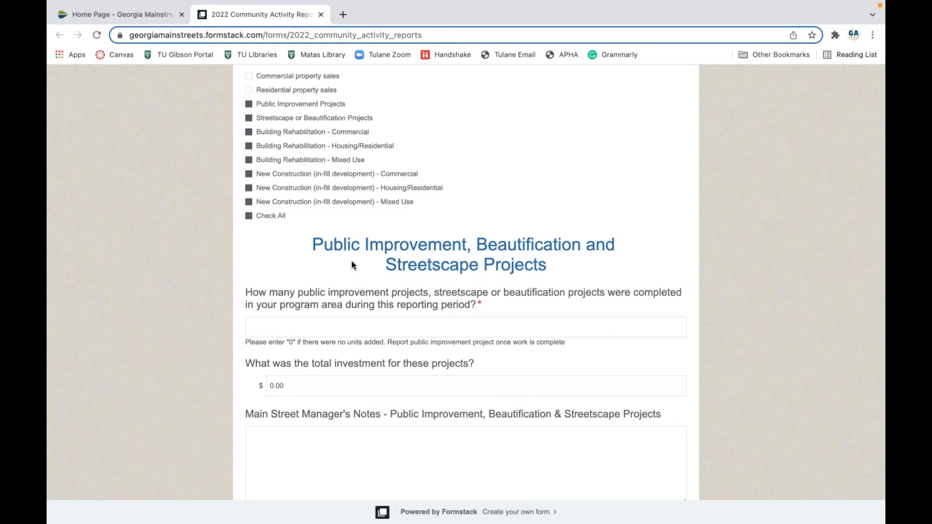
{"action": "scroll", "coordinate": [352, 260], "scroll_direction": "down", "scroll_amount": 1}
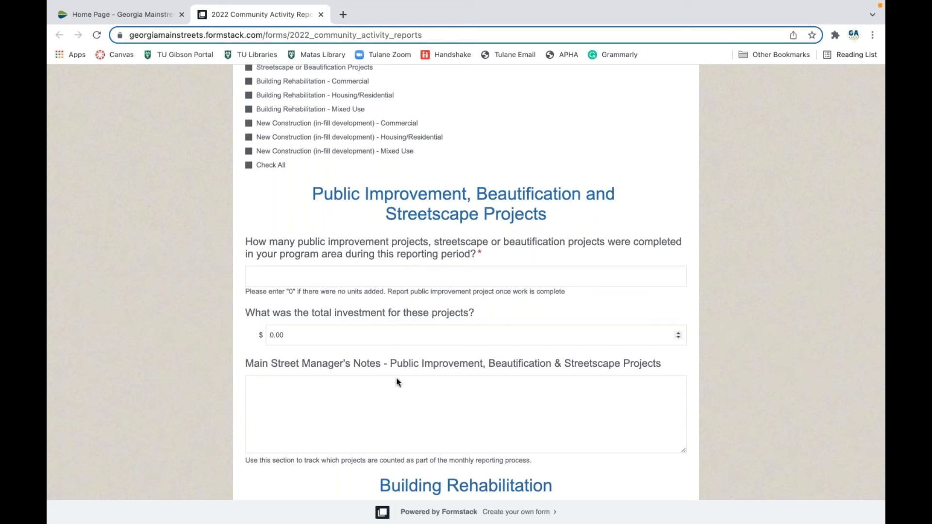
{"action": "scroll", "coordinate": [397, 385], "scroll_direction": "down", "scroll_amount": 2}
{"action": "scroll", "coordinate": [397, 385], "scroll_direction": "up", "scroll_amount": 1}
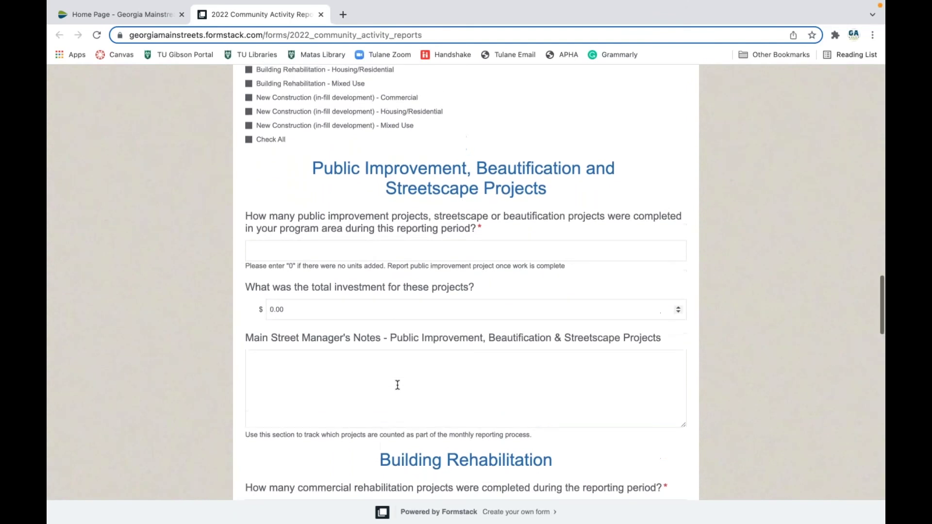
{"action": "scroll", "coordinate": [397, 385], "scroll_direction": "up", "scroll_amount": 1}
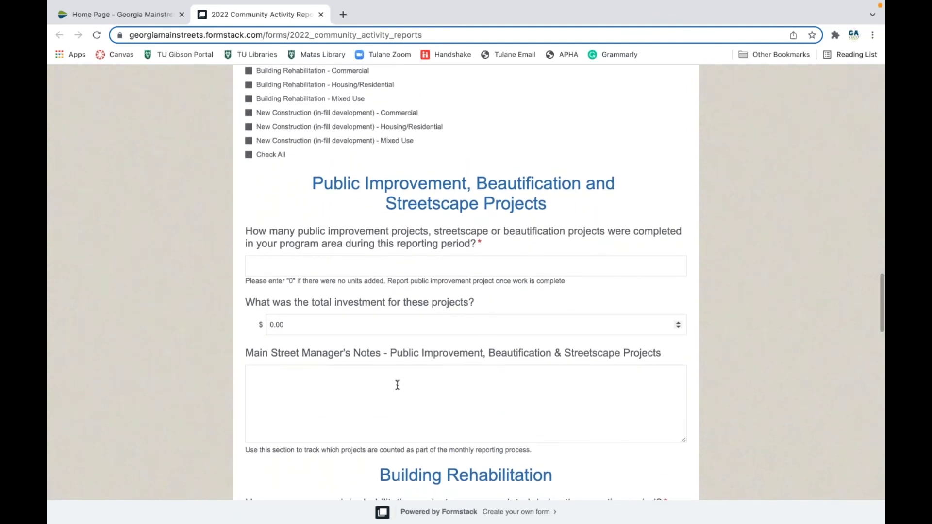
{"action": "scroll", "coordinate": [398, 385], "scroll_direction": "up", "scroll_amount": 1}
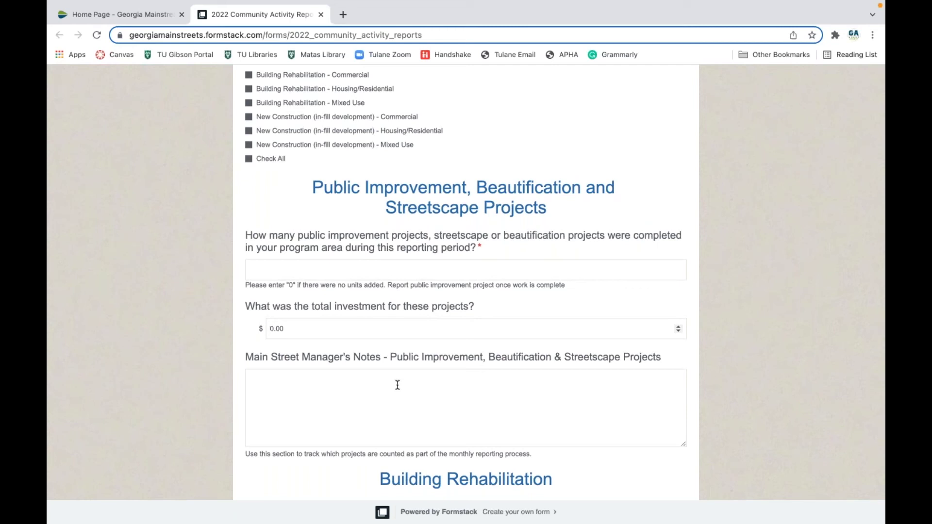
- Clear the Public Improvement Projects and Streetscape or Beautification Projects selections
{"action": "scroll", "coordinate": [397, 385], "scroll_direction": "up", "scroll_amount": 4}
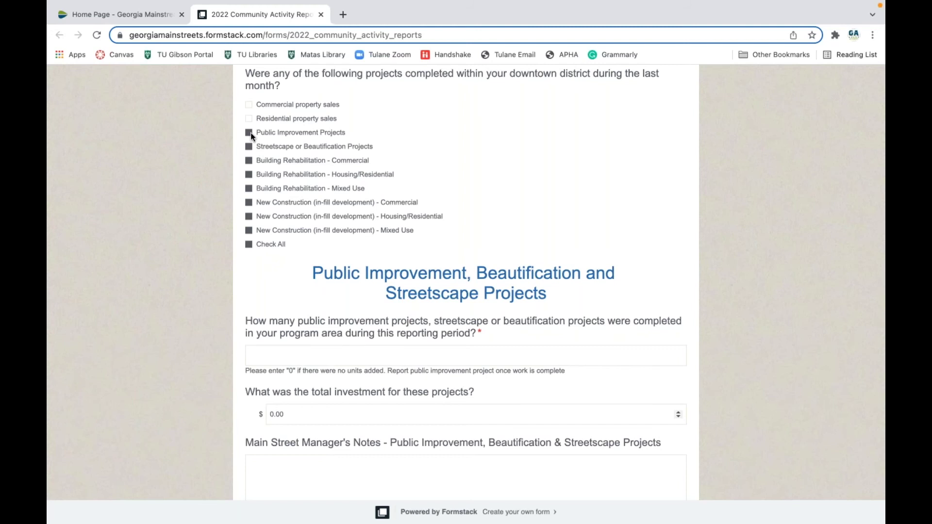
{"action": "left_click", "coordinate": [250, 133]}
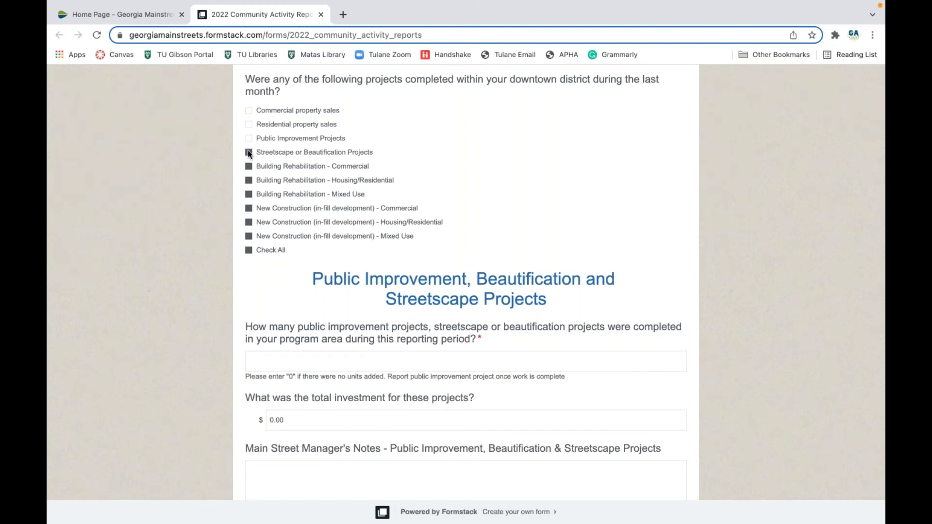
{"action": "left_click", "coordinate": [249, 153]}
{"action": "scroll", "coordinate": [255, 189], "scroll_direction": "down", "scroll_amount": 2}
{"action": "scroll", "coordinate": [256, 185], "scroll_direction": "up", "scroll_amount": 3}
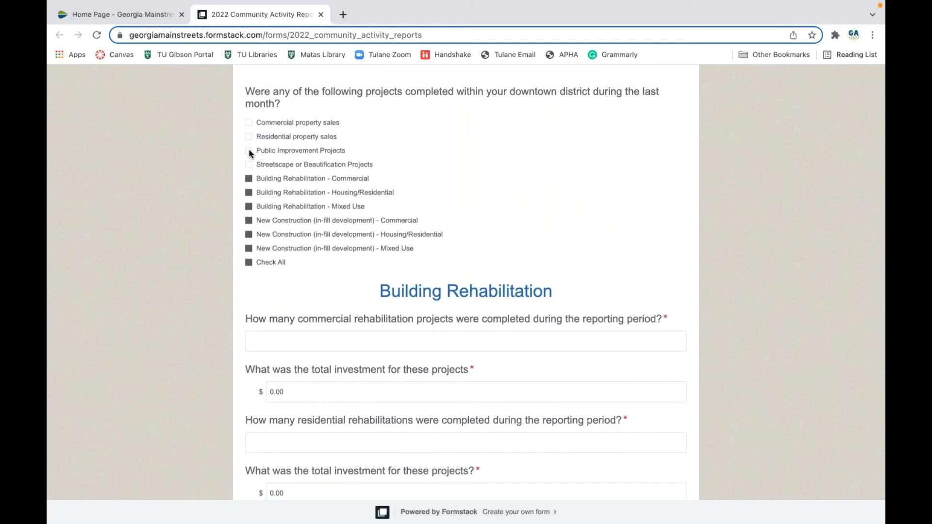
- Reselect and clear Public Improvement Projects and Streetscape or Beautification Projects in turn to compare the questions each one brings up
{"action": "left_click", "coordinate": [249, 151]}
{"action": "left_click", "coordinate": [249, 150]}
{"action": "left_click", "coordinate": [250, 165]}
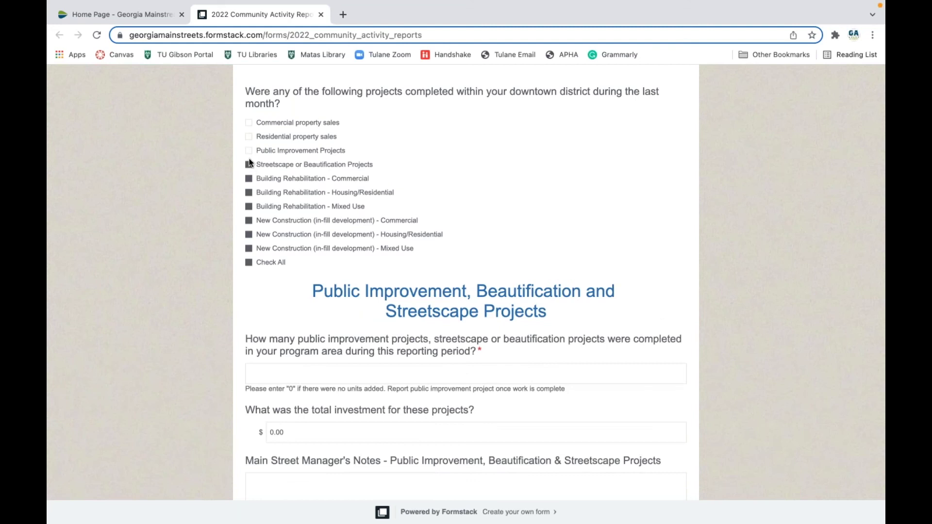
{"action": "left_click", "coordinate": [250, 164]}
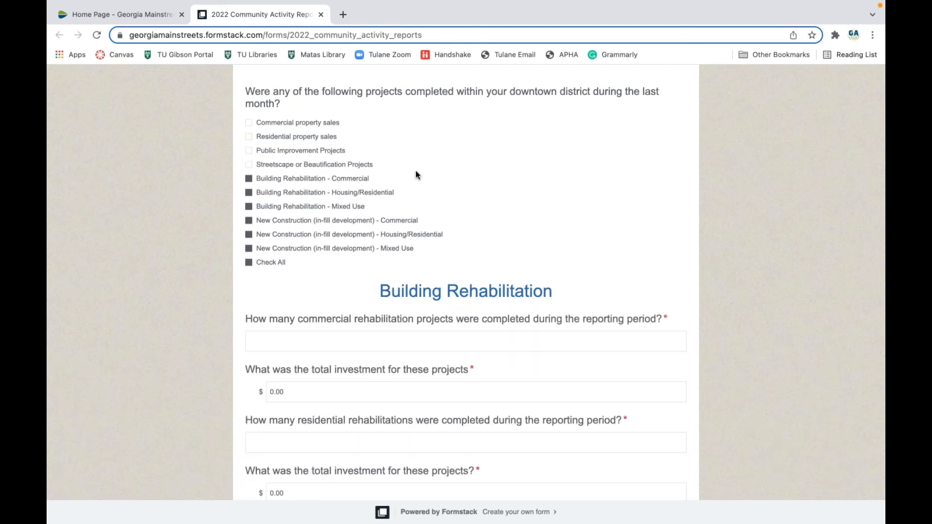
- Review the Building Rehabilitation questions and clear the Housing/Residential and Mixed Use rehabilitation selections, keeping only Commercial
{"action": "scroll", "coordinate": [495, 191], "scroll_direction": "down", "scroll_amount": 3}
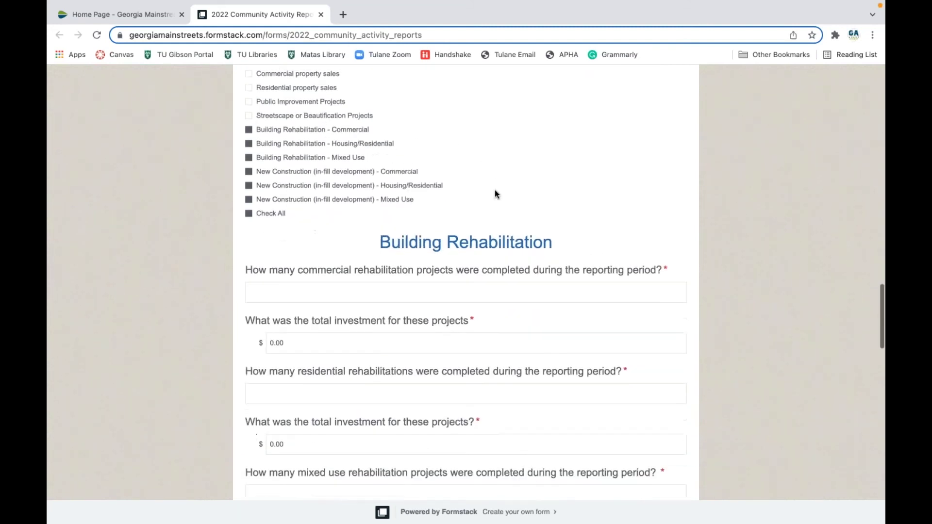
{"action": "scroll", "coordinate": [494, 193], "scroll_direction": "down", "scroll_amount": 2}
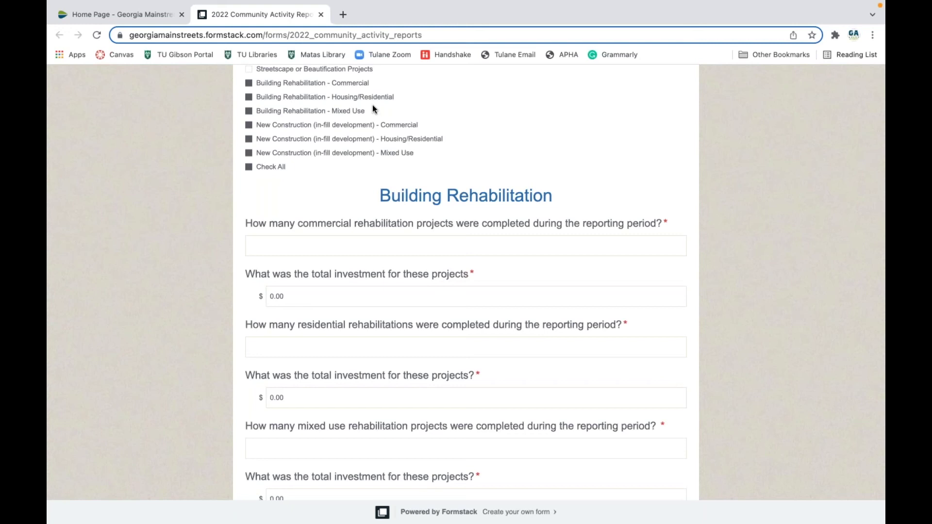
{"action": "left_click", "coordinate": [249, 97]}
{"action": "left_click", "coordinate": [249, 111]}
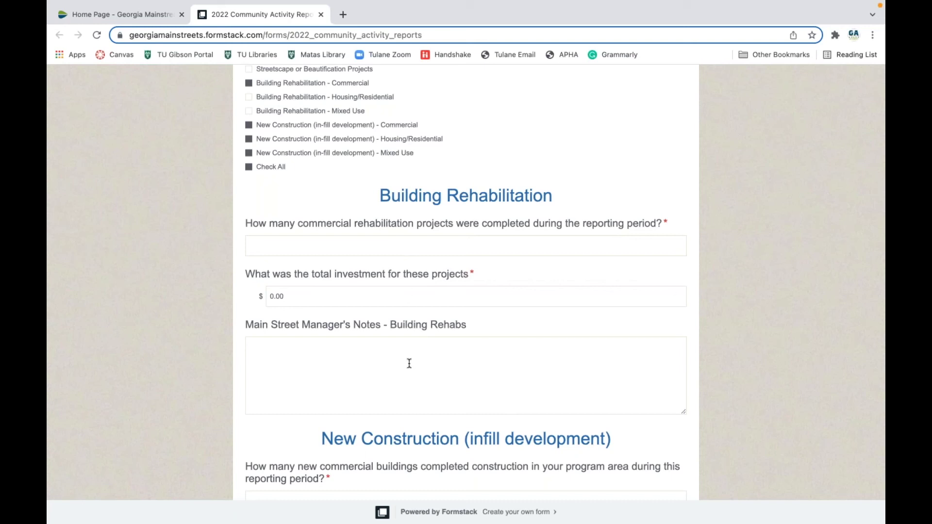
- Switch the building rehabilitation selection from Commercial to Housing/Residential and enter 2 completed residential rehabilitations
{"action": "left_click", "coordinate": [250, 83]}
{"action": "left_click", "coordinate": [250, 98]}
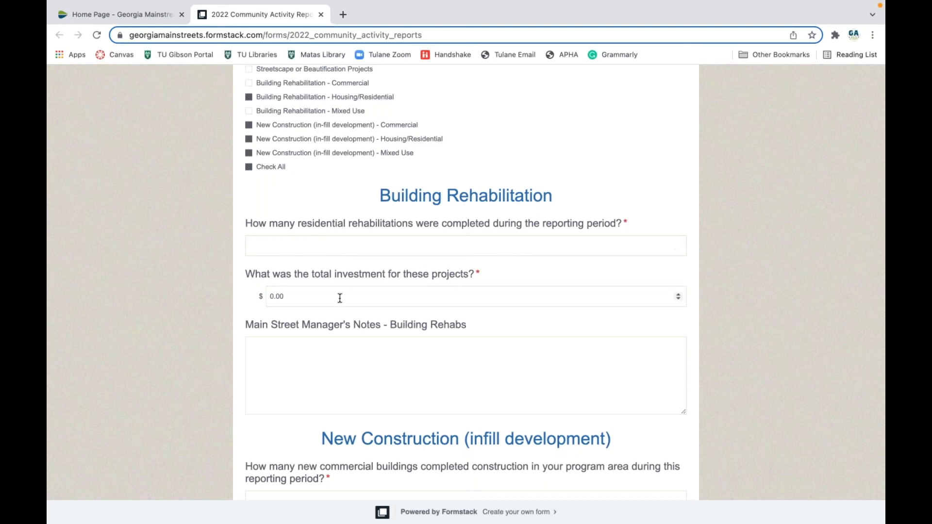
{"action": "left_click", "coordinate": [340, 245]}
{"action": "left_click", "coordinate": [679, 244]}
{"action": "key", "text": "Tab"}
{"action": "left_click", "coordinate": [679, 243]}
{"action": "left_click", "coordinate": [284, 296]}
{"action": "scroll", "coordinate": [480, 272], "scroll_direction": "down", "scroll_amount": 2}
{"action": "scroll", "coordinate": [437, 264], "scroll_direction": "up", "scroll_amount": 2}
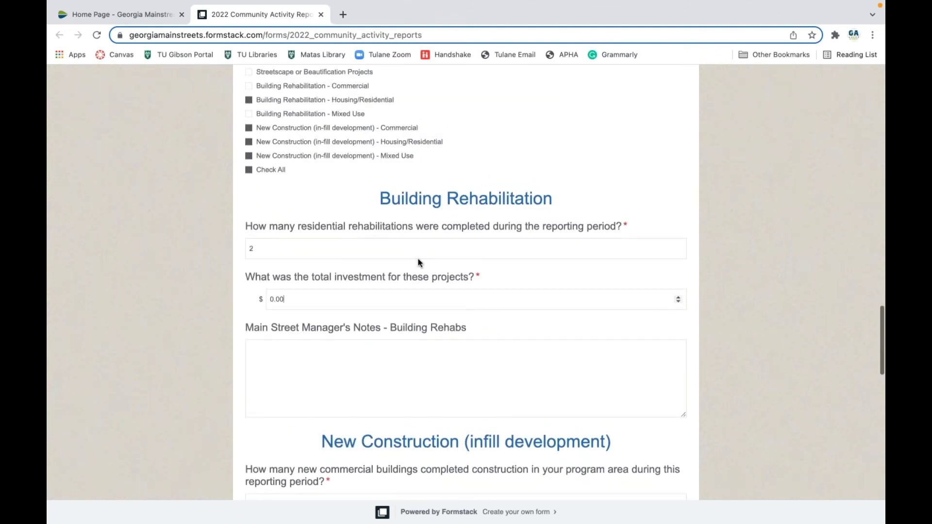
- Switch the building rehabilitation selection from Housing/Residential to Mixed Use and enter a trial project count and total investment
{"action": "left_click", "coordinate": [248, 99]}
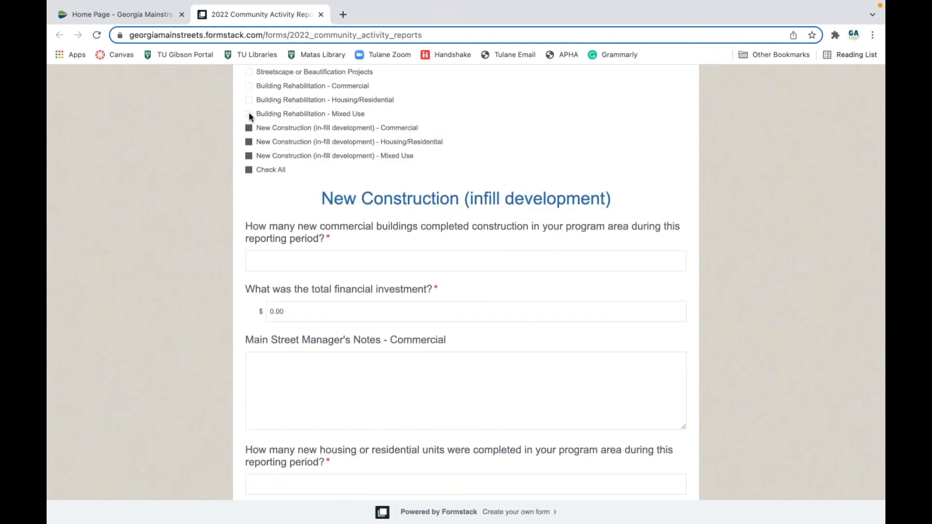
{"action": "left_click", "coordinate": [248, 113]}
{"action": "left_click", "coordinate": [432, 209]}
{"action": "left_click", "coordinate": [679, 215]}
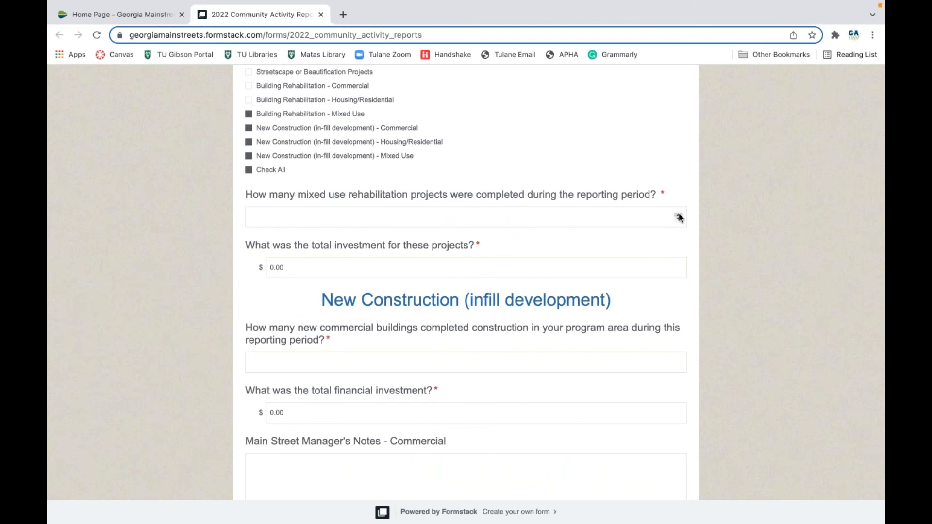
{"action": "left_click", "coordinate": [657, 267]}
{"action": "left_click", "coordinate": [678, 267]}
- Empty the mixed use rehabilitation project count and total investment fields
{"action": "left_click", "coordinate": [319, 221]}
{"action": "key", "text": "BackSpace"}
{"action": "left_click", "coordinate": [319, 266]}
{"action": "key", "text": "BackSpace"}
{"action": "key", "text": "BackSpace"}
{"action": "key", "text": "BackSpace"}
{"action": "left_click", "coordinate": [432, 224]}
{"action": "scroll", "coordinate": [529, 129], "scroll_direction": "up", "scroll_amount": 1}
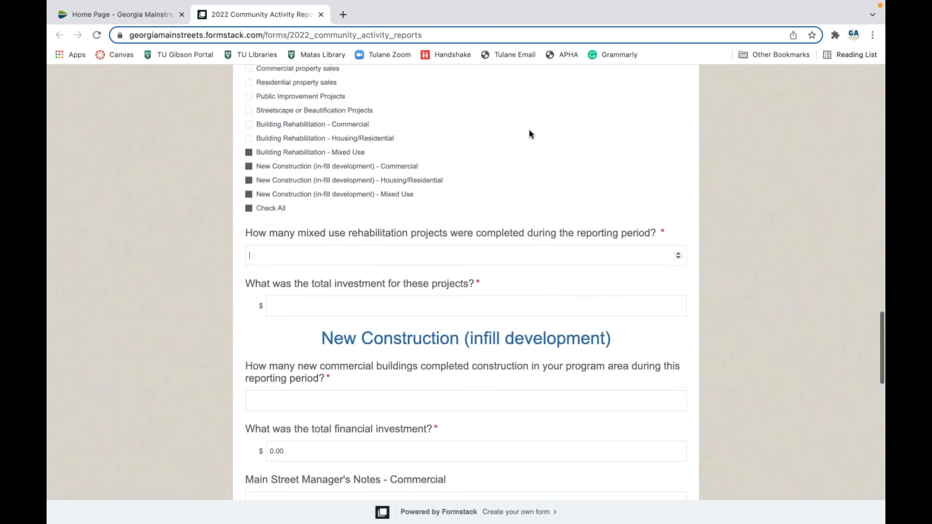
{"action": "scroll", "coordinate": [529, 129], "scroll_direction": "down", "scroll_amount": 3}
{"action": "scroll", "coordinate": [267, 121], "scroll_direction": "up", "scroll_amount": 2}
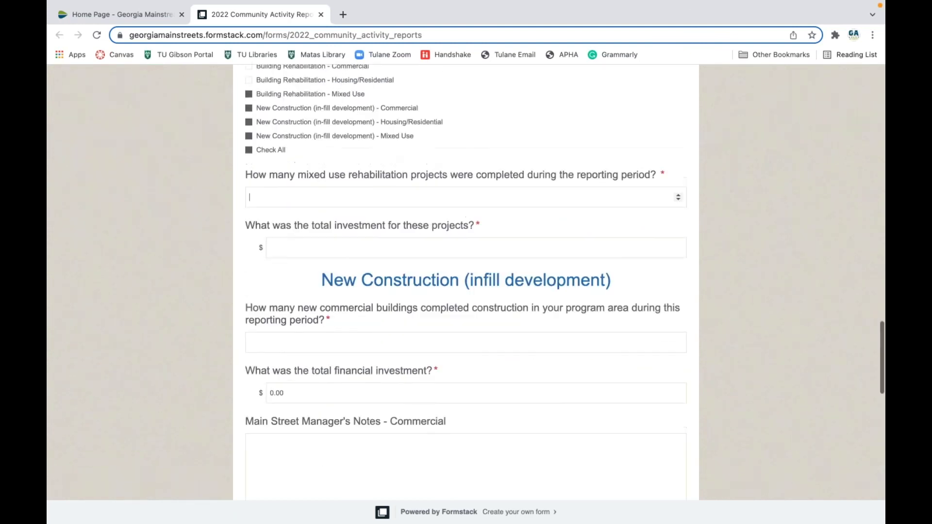
- Leave only New Construction - Commercial selected among the project types and enter 1 new commercial building with a total investment of $1.00
{"action": "left_click", "coordinate": [250, 100]}
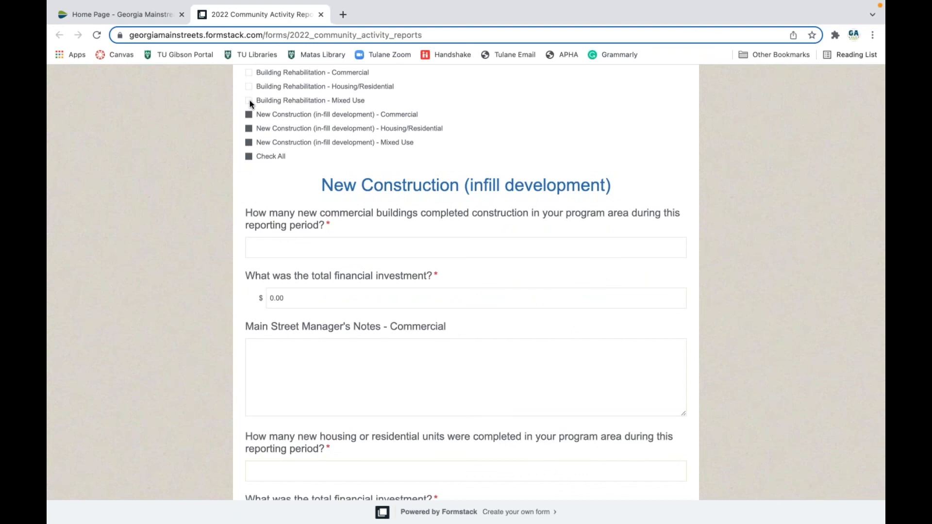
{"action": "left_click", "coordinate": [249, 129]}
{"action": "left_click", "coordinate": [249, 142]}
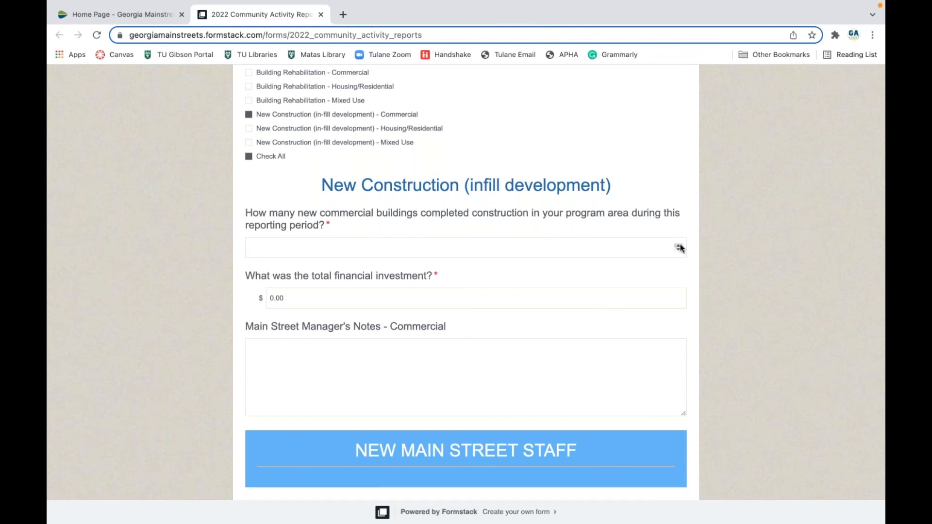
{"action": "left_click", "coordinate": [678, 295]}
{"action": "scroll", "coordinate": [554, 349], "scroll_direction": "up", "scroll_amount": 3}
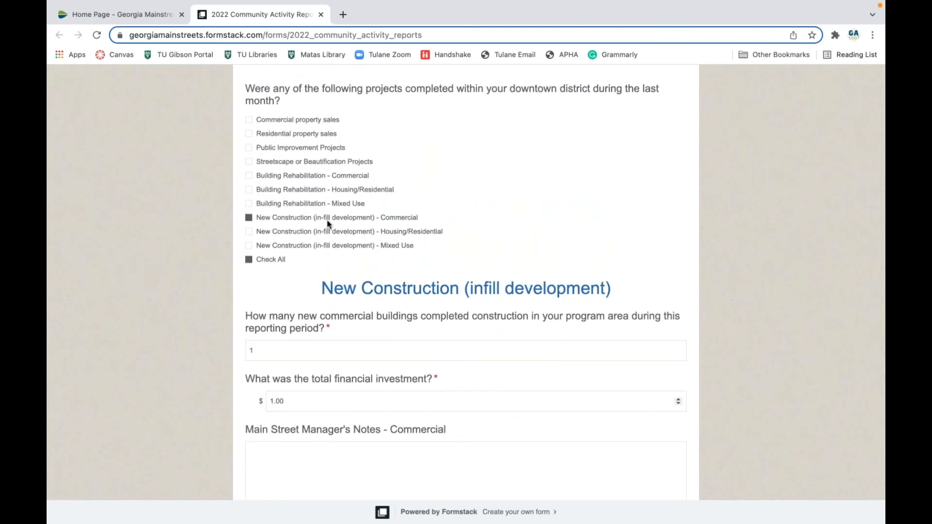
{"action": "scroll", "coordinate": [358, 340], "scroll_direction": "down", "scroll_amount": 3}
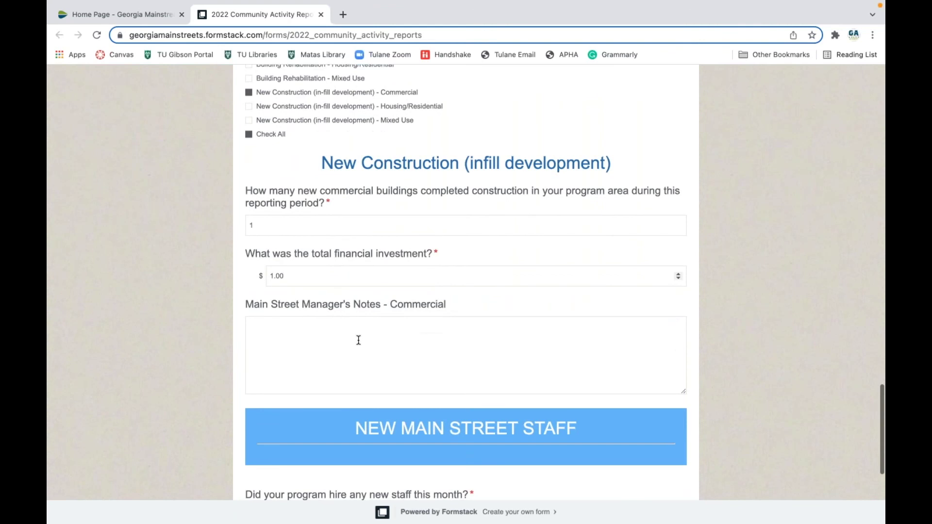
{"action": "key", "text": "shift+Tab"}
{"action": "key", "text": "Escape"}
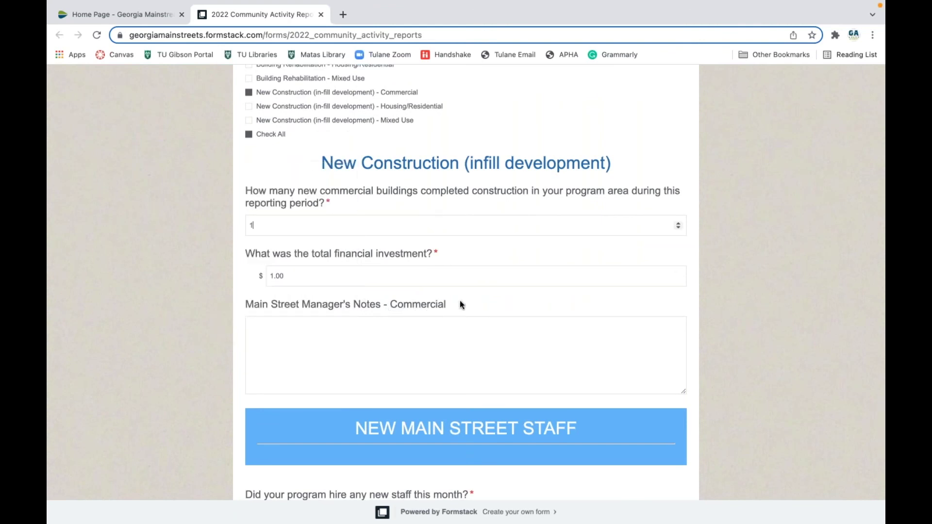
{"action": "scroll", "coordinate": [460, 308], "scroll_direction": "up", "scroll_amount": 1}
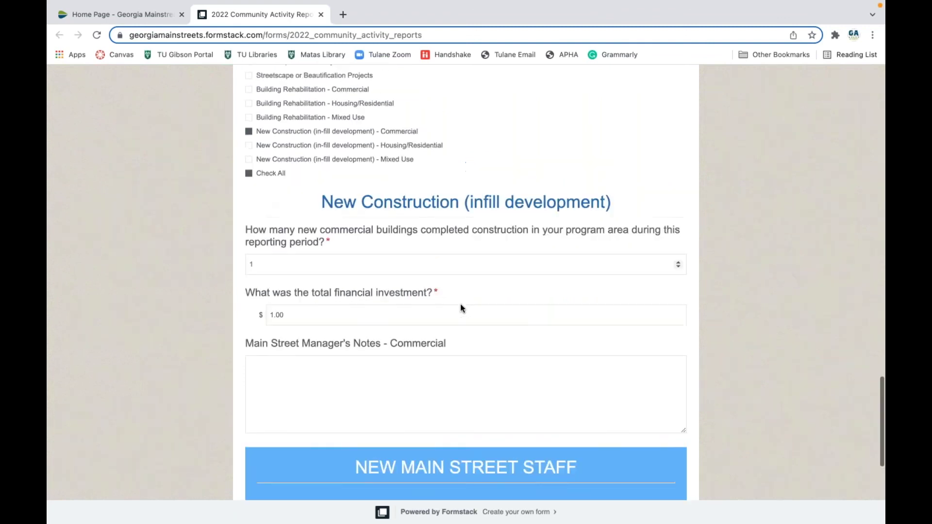
- Switch the new construction selection from Commercial to Housing/Residential and enter 1 new unit with a total investment of $1.00
{"action": "left_click", "coordinate": [249, 143]}
{"action": "left_click", "coordinate": [250, 143]}
{"action": "left_click", "coordinate": [250, 148]}
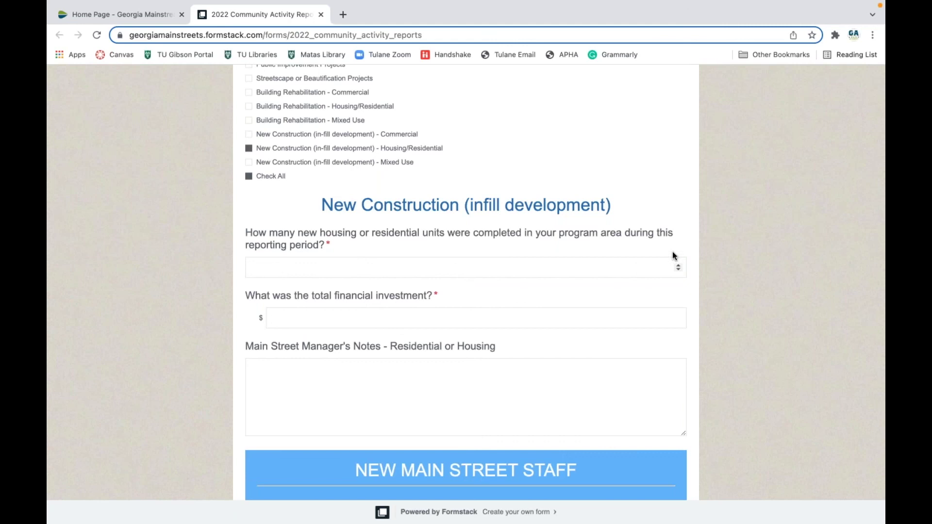
{"action": "left_click", "coordinate": [679, 265]}
{"action": "key", "text": "Tab"}
{"action": "left_click", "coordinate": [679, 316]}
- Switch the new construction selection from Housing/Residential to Mixed Use
{"action": "left_click", "coordinate": [250, 163]}
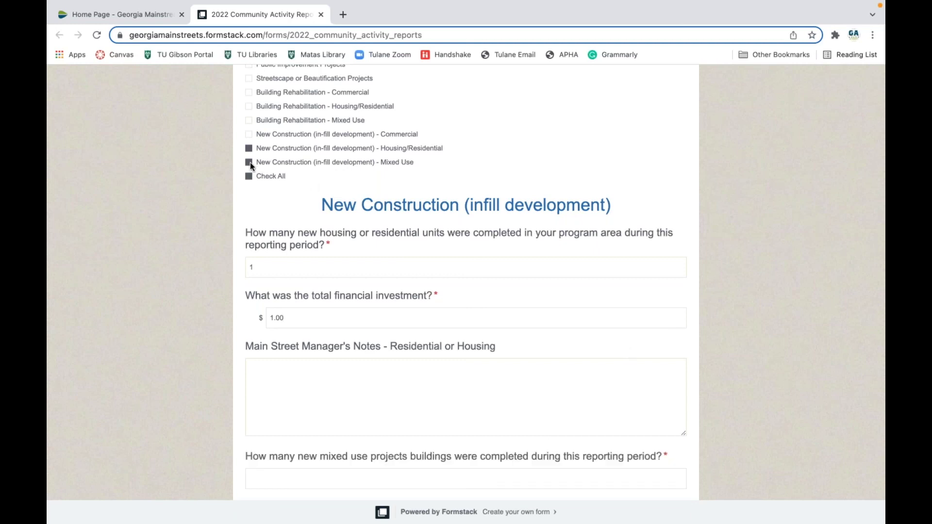
{"action": "left_click", "coordinate": [249, 148]}
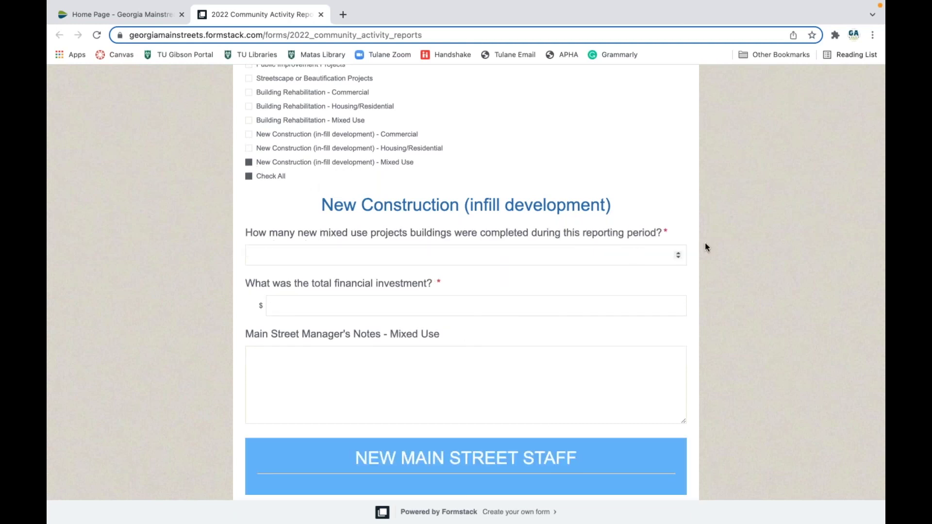
- Enter 2 new mixed use buildings completed during the reporting period with a total financial investment of $2.00
{"action": "left_click", "coordinate": [678, 253]}
{"action": "left_click", "coordinate": [678, 304]}
{"action": "scroll", "coordinate": [576, 302], "scroll_direction": "down", "scroll_amount": 1}
{"action": "scroll", "coordinate": [576, 302], "scroll_direction": "down", "scroll_amount": 1}
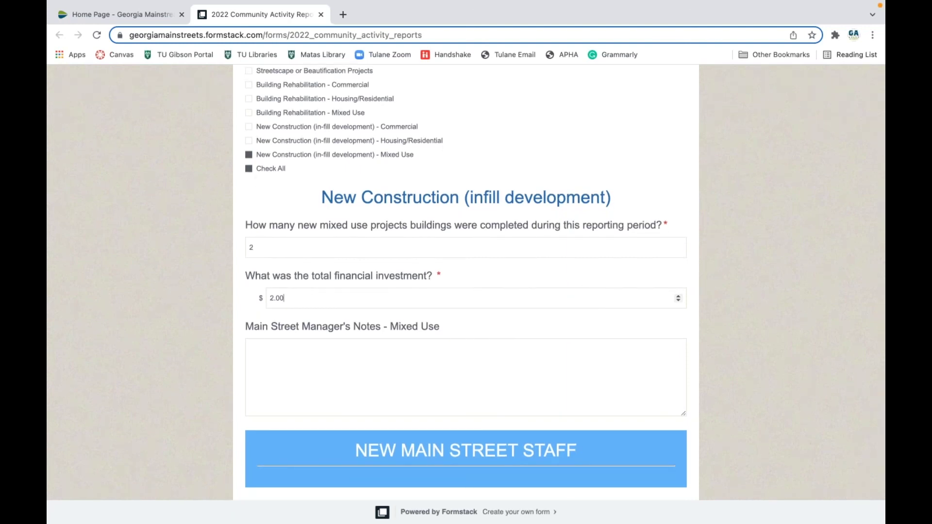
- Clear every selection in the list of completed downtown project types
{"action": "left_click", "coordinate": [249, 169]}
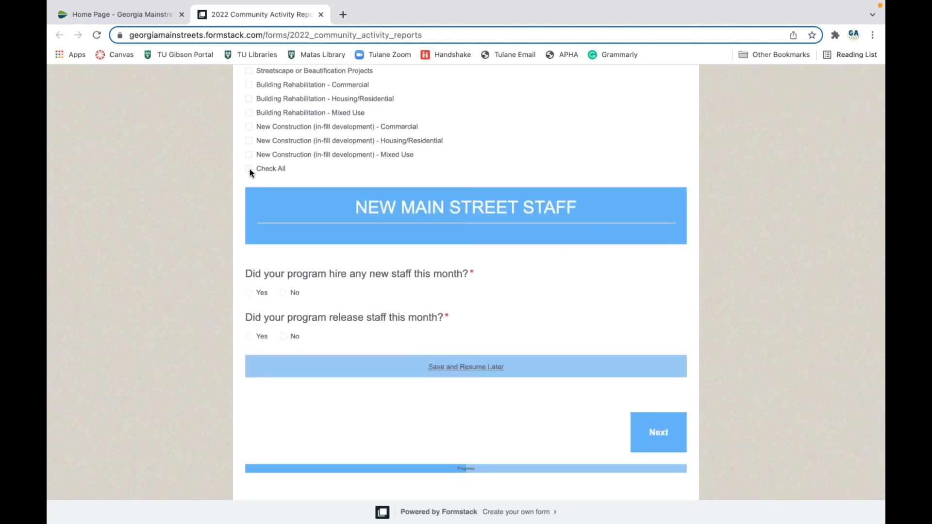
{"action": "scroll", "coordinate": [250, 169], "scroll_direction": "up", "scroll_amount": 8}
{"action": "scroll", "coordinate": [251, 170], "scroll_direction": "down", "scroll_amount": 2}
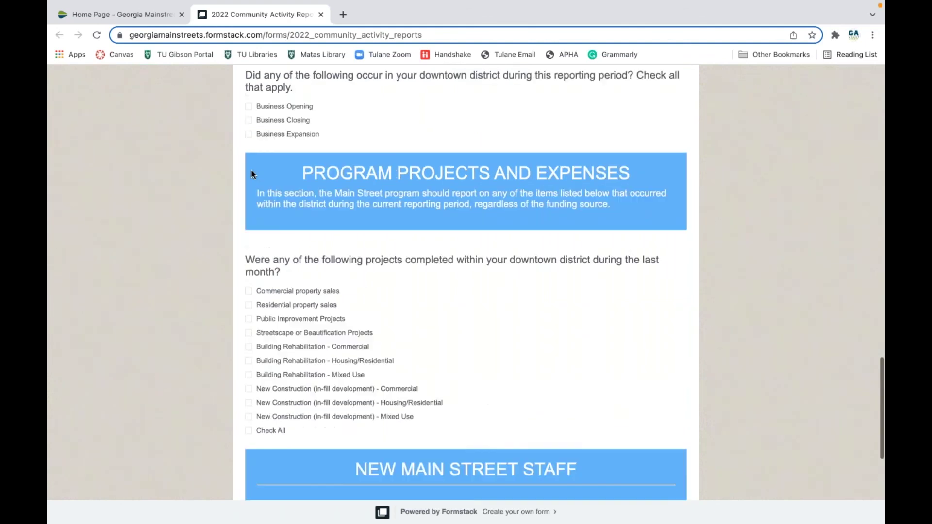
- Answer Yes to hiring new staff this month and review the follow-up questions about the new hire
{"action": "scroll", "coordinate": [251, 173], "scroll_direction": "down", "scroll_amount": 3}
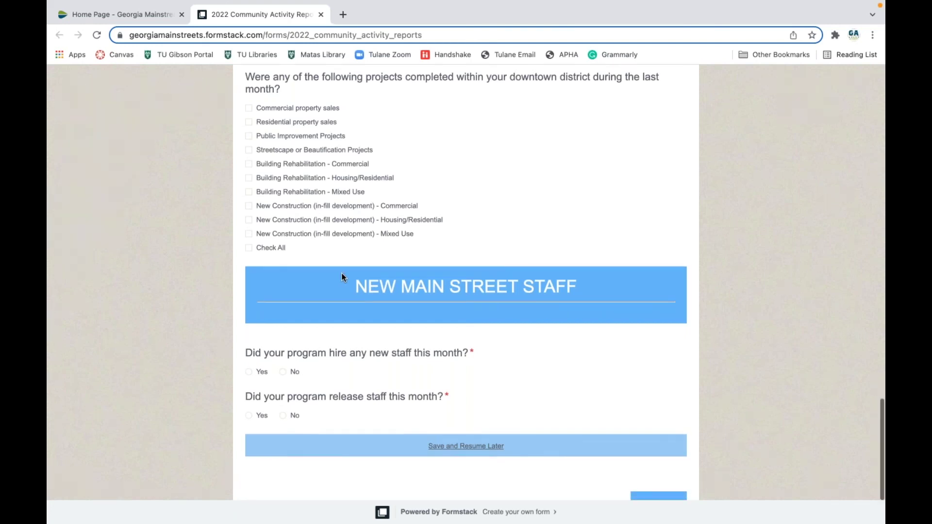
{"action": "scroll", "coordinate": [341, 275], "scroll_direction": "down", "scroll_amount": 3}
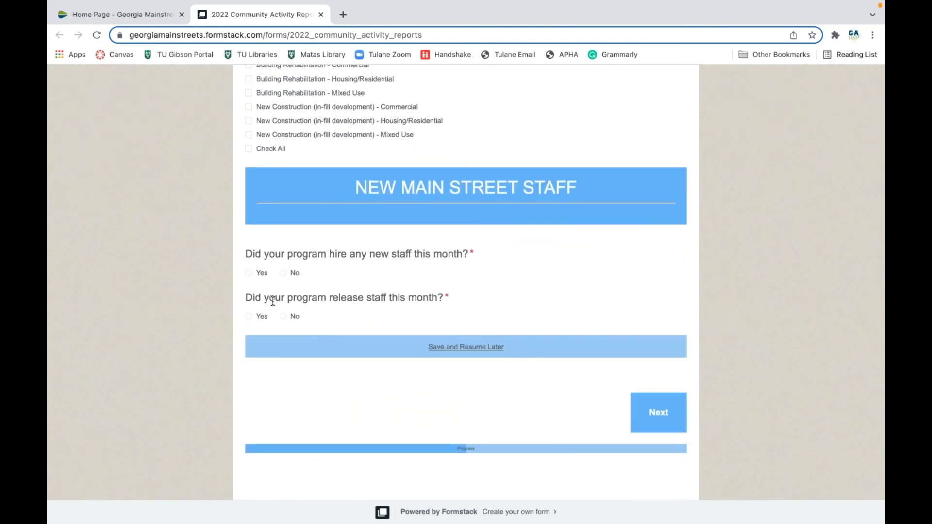
{"action": "left_click", "coordinate": [248, 273]}
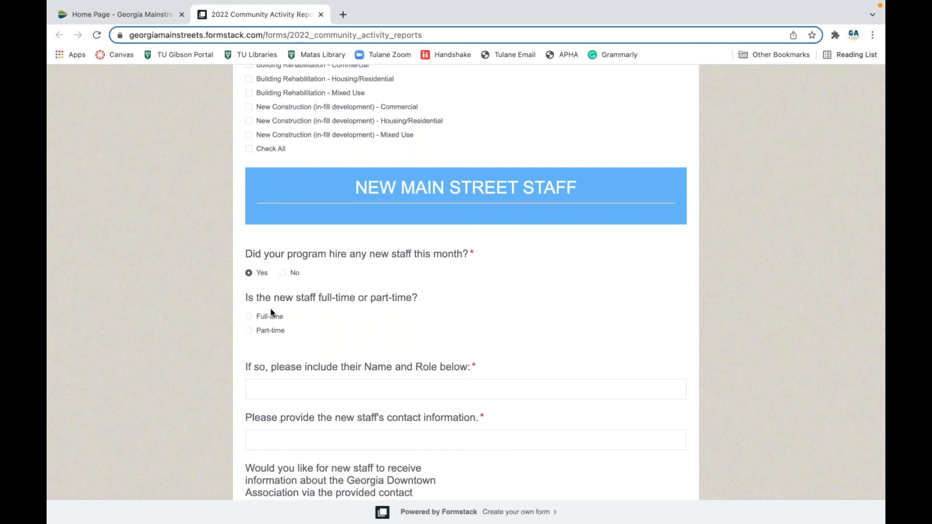
{"action": "scroll", "coordinate": [311, 350], "scroll_direction": "down", "scroll_amount": 3}
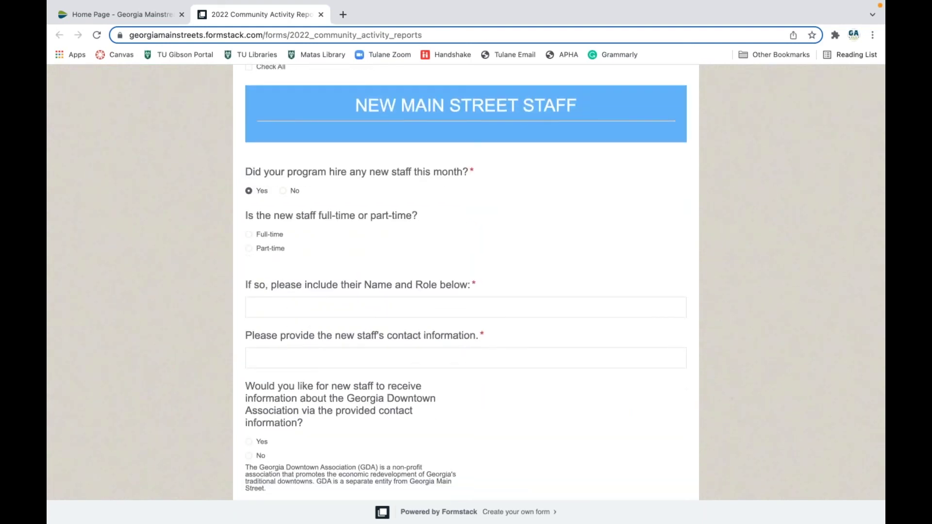
{"action": "scroll", "coordinate": [466, 278], "scroll_direction": "down", "scroll_amount": 1}
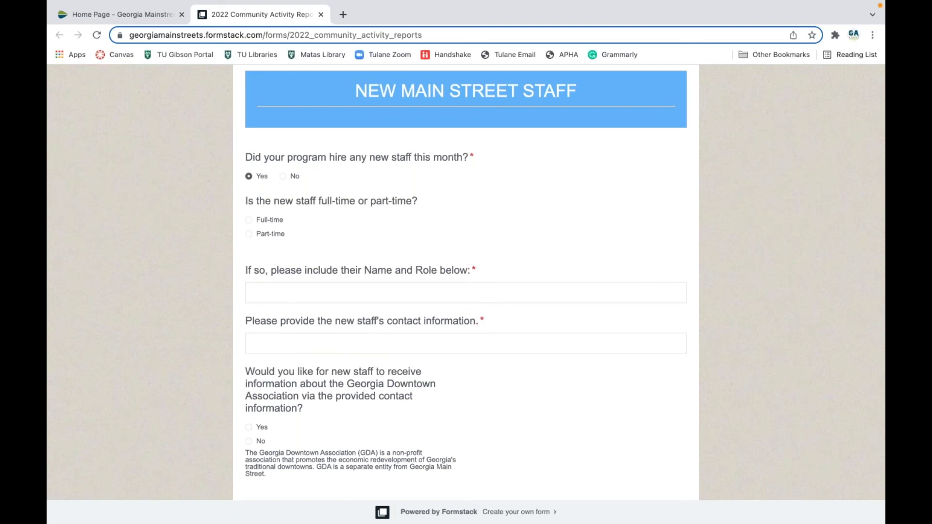
{"action": "scroll", "coordinate": [239, 213], "scroll_direction": "down", "scroll_amount": 3}
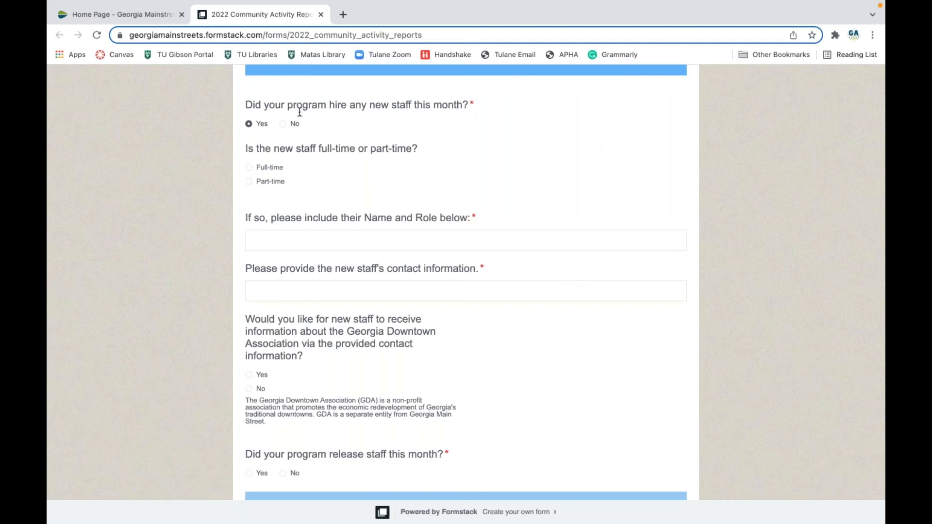
- Answer No to hiring new staff, preview the follow-up questions for released staff with Yes, and set that answer to No
{"action": "left_click", "coordinate": [283, 124]}
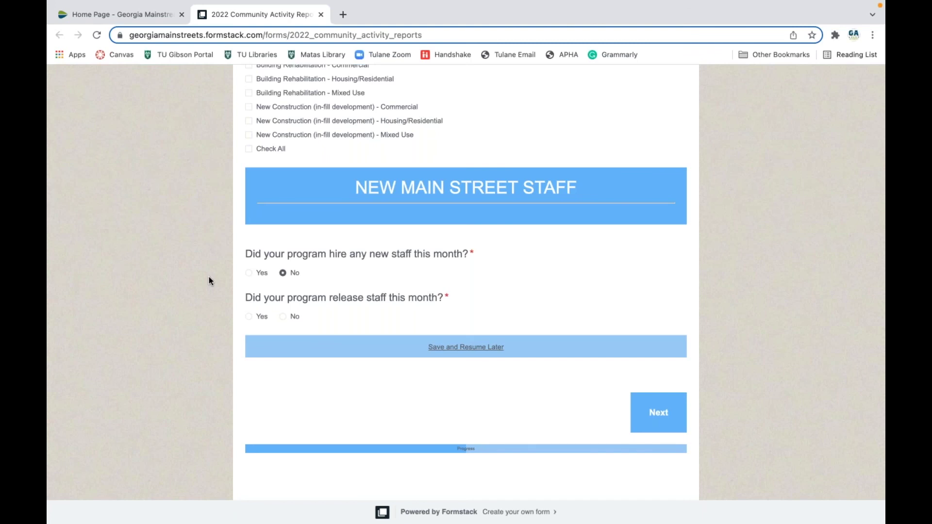
{"action": "left_click", "coordinate": [249, 317]}
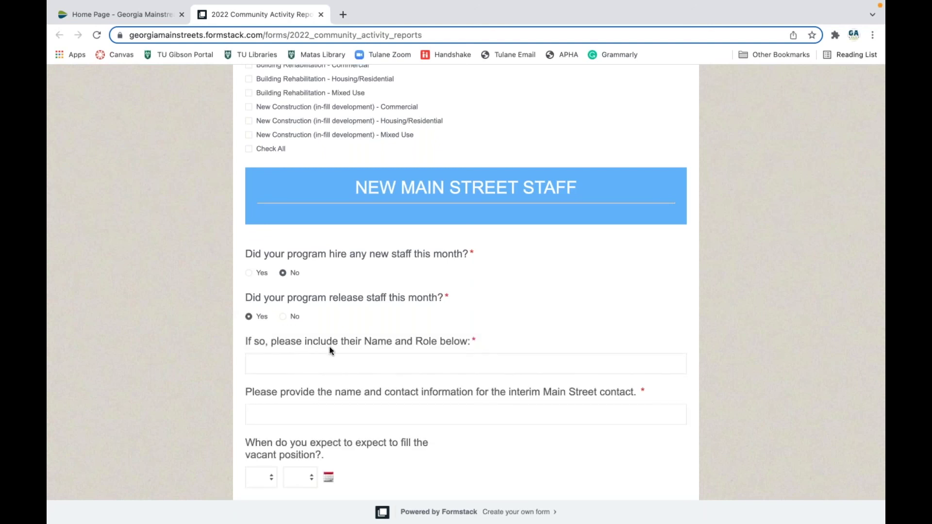
{"action": "scroll", "coordinate": [330, 354], "scroll_direction": "down", "scroll_amount": 1}
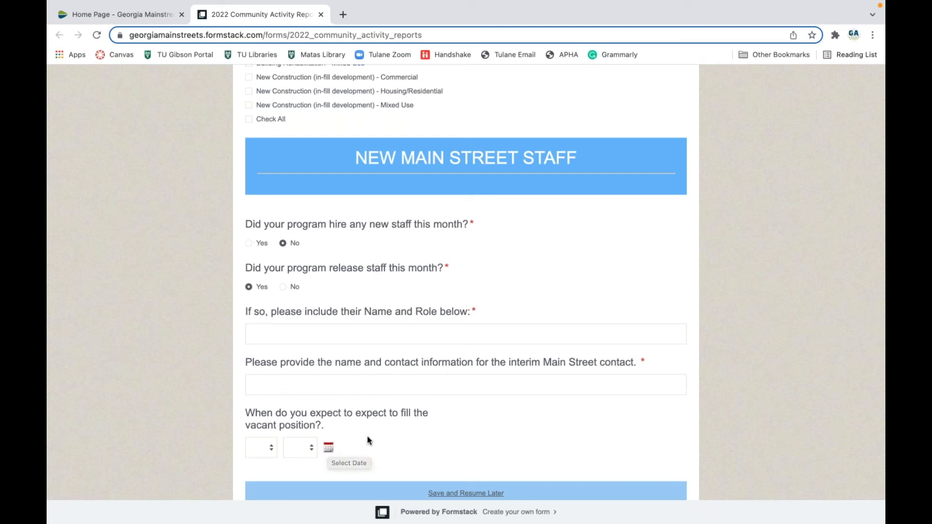
{"action": "left_click", "coordinate": [284, 287]}
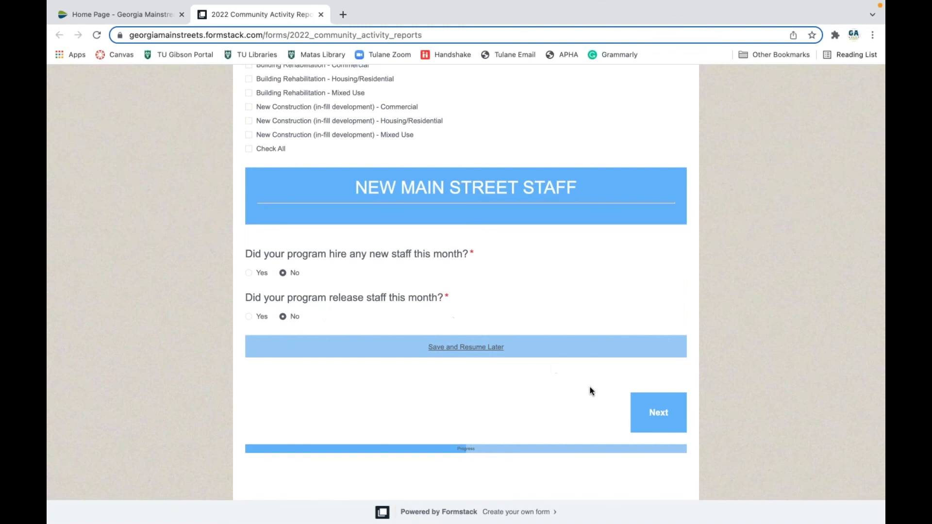
- Look back over the report's answers and proceed to the Complete and Certify page
{"action": "scroll", "coordinate": [591, 394], "scroll_direction": "up", "scroll_amount": 20}
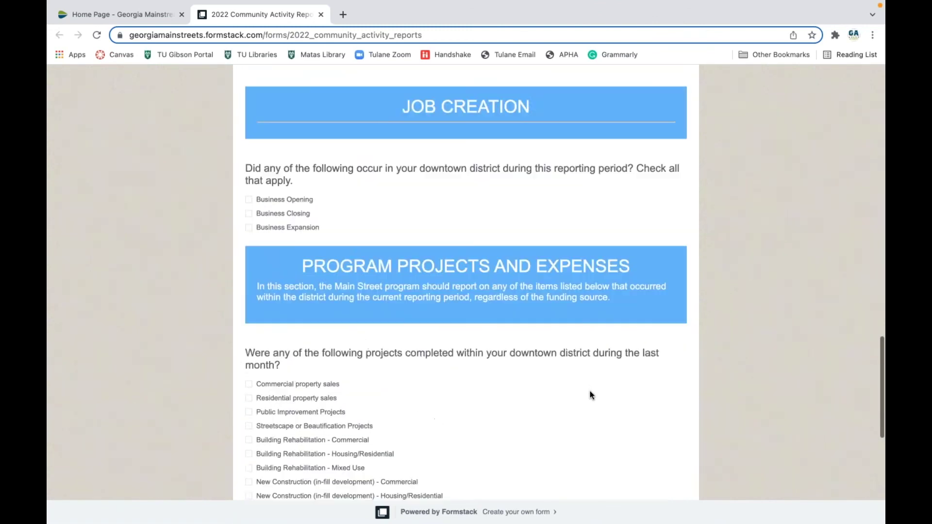
{"action": "scroll", "coordinate": [589, 391], "scroll_direction": "down", "scroll_amount": 10}
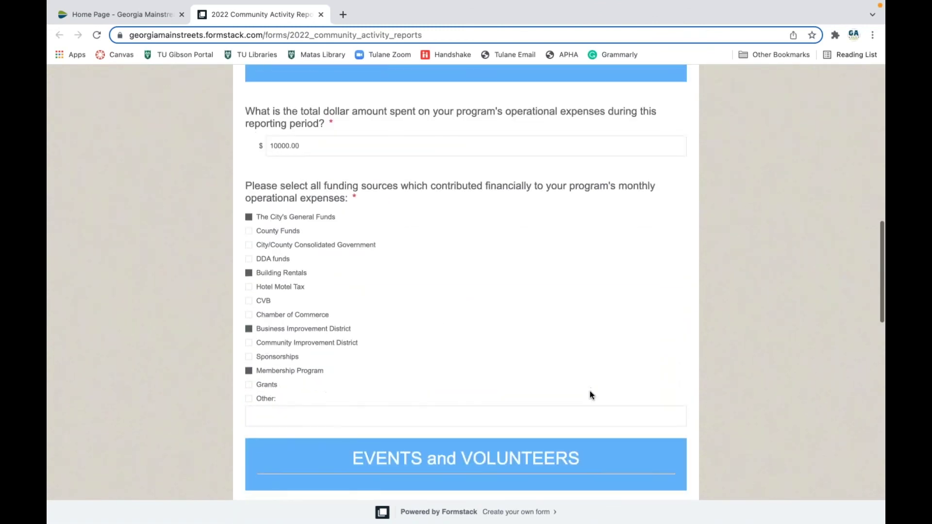
{"action": "scroll", "coordinate": [589, 391], "scroll_direction": "down", "scroll_amount": 12}
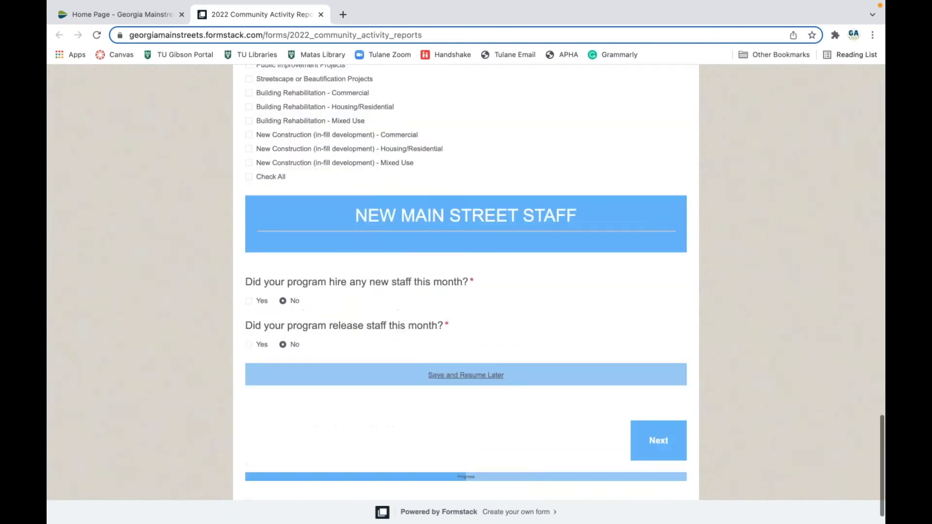
{"action": "left_click", "coordinate": [672, 418]}
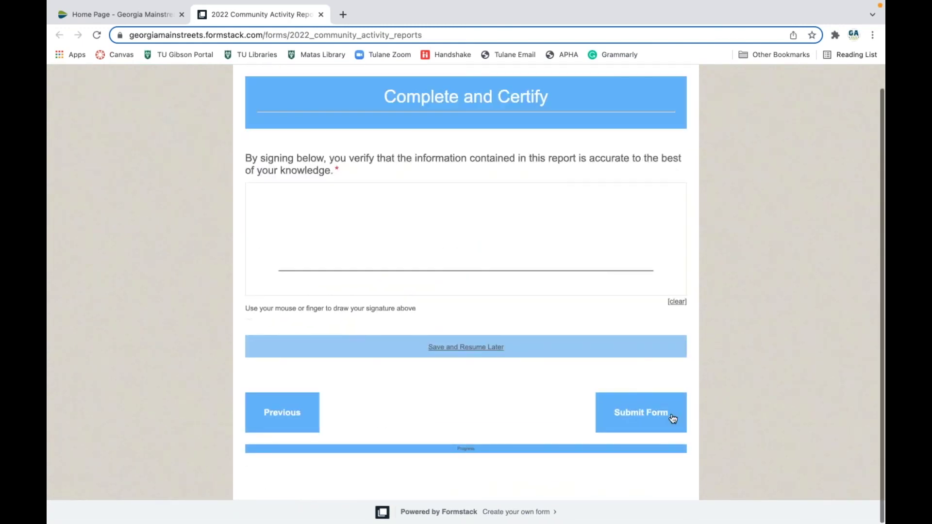
- Draw a signature certifying the report's accuracy and submit the form
{"action": "mouse_move", "coordinate": [369, 237]}
{"action": "left_mouse_down"}
{"action": "mouse_move", "coordinate": [456, 252]}
{"action": "mouse_move", "coordinate": [481, 267]}
{"action": "mouse_move", "coordinate": [542, 218]}
{"action": "left_mouse_up"}
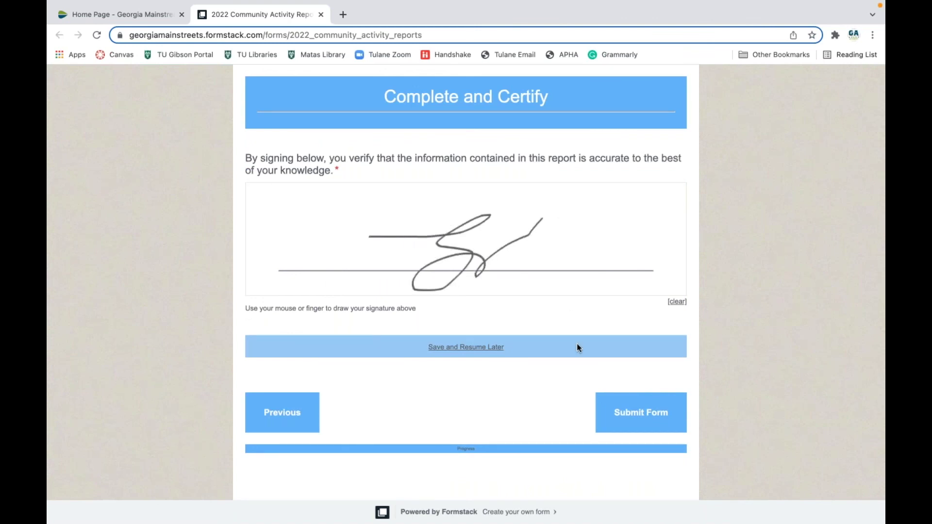
{"action": "left_click", "coordinate": [625, 413]}
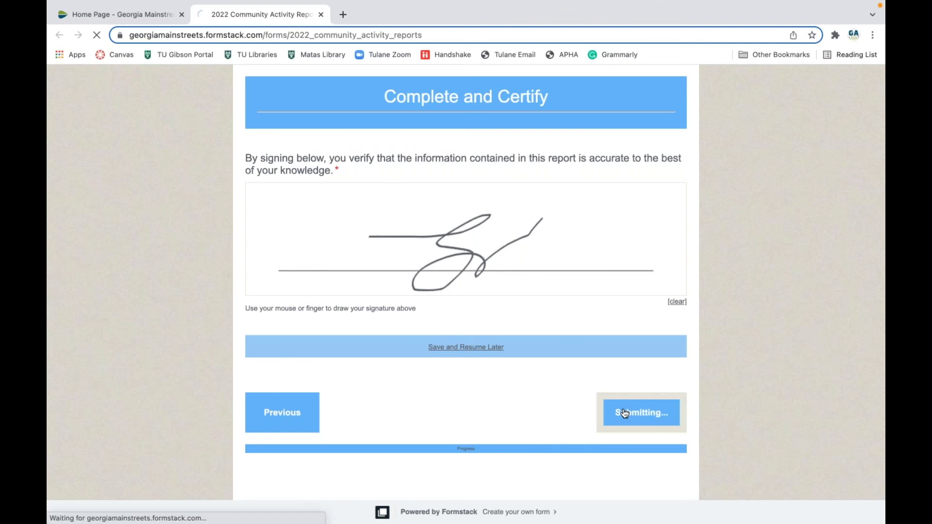